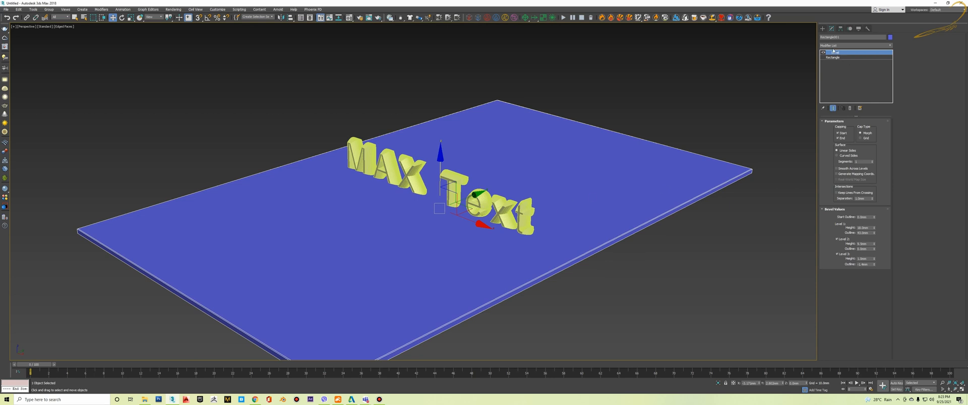
# - Display the modifier shortcut buttons above the modifier stack of the blue slab
pyautogui.click(822, 28)
pyautogui.click(832, 29)
pyautogui.keyDown('alt'); pyautogui.moveTo(660, 195); pyautogui.dragTo(525, 228, button='middle'); pyautogui.keyUp('alt')
pyautogui.scroll(5, 449, 211)
pyautogui.scroll(-1, 454, 201)
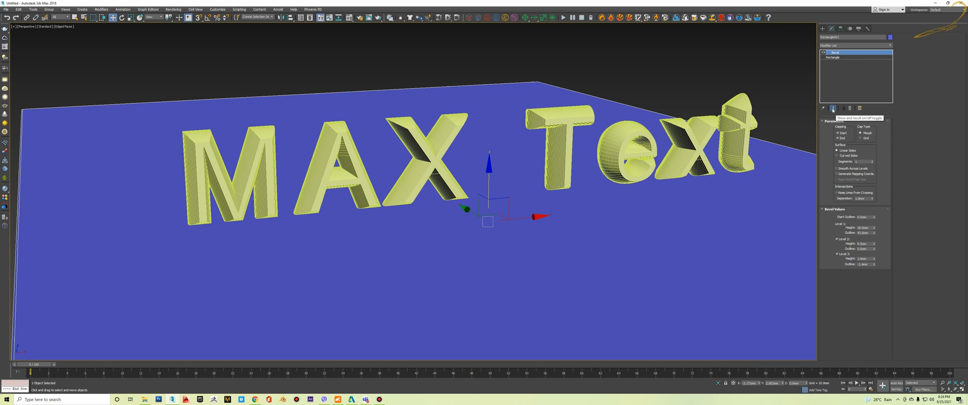
pyautogui.click(833, 109)
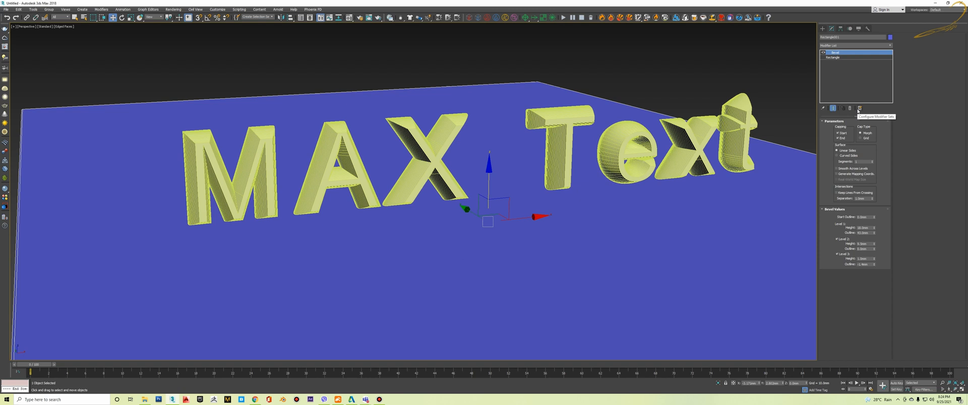
pyautogui.click(858, 109)
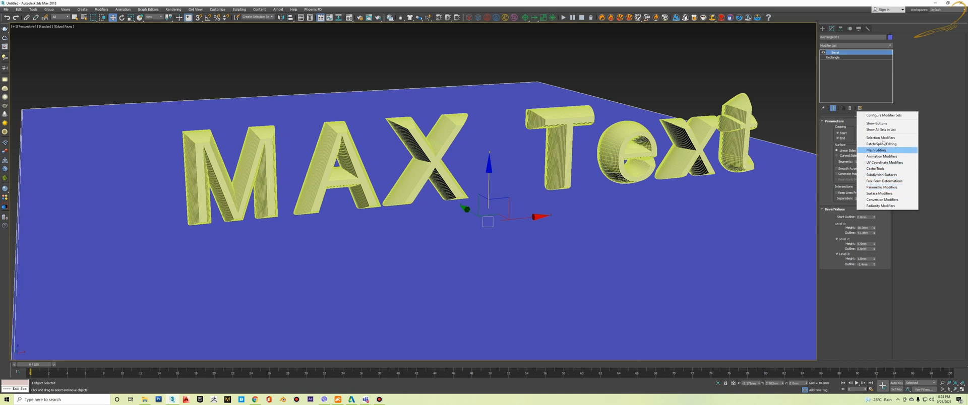
pyautogui.click(883, 124)
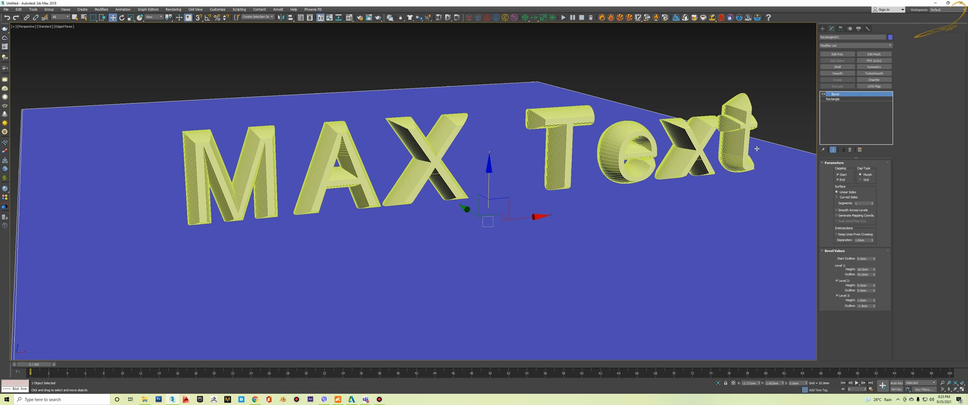
pyautogui.moveTo(757, 149); pyautogui.dragTo(688, 147, button='middle')
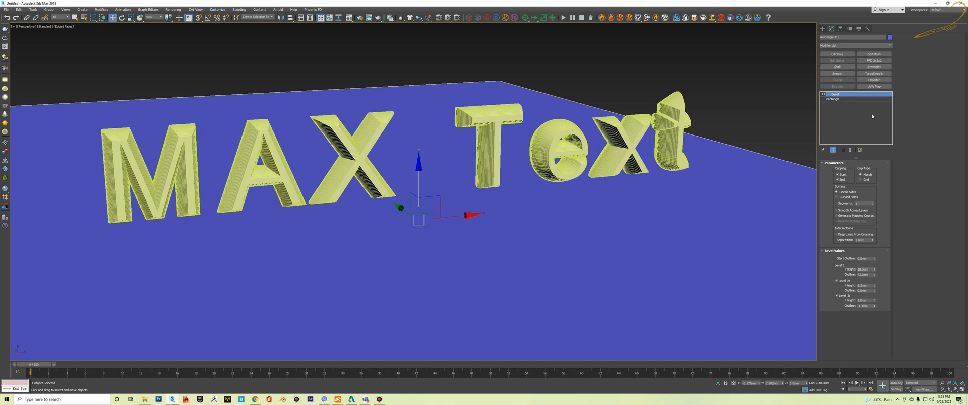
# - Open the modifier set configuration and raise the total number of buttons to 14
pyautogui.click(860, 150)
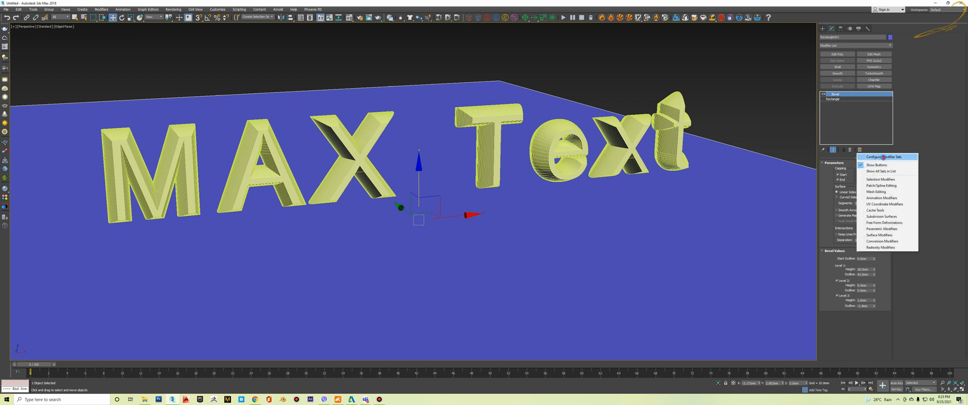
pyautogui.click(884, 157)
pyautogui.moveTo(461, 144); pyautogui.dragTo(455, 62)
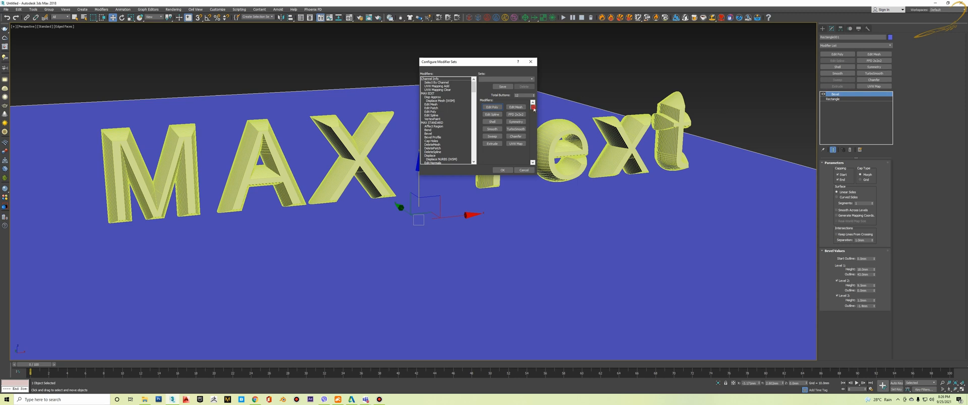
pyautogui.moveTo(532, 106)
pyautogui.mouseDown()
pyautogui.moveTo(532, 151)
pyautogui.moveTo(533, 104)
pyautogui.mouseUp()
pyautogui.click(534, 94)
pyautogui.click(533, 95)
pyautogui.click(534, 94)
pyautogui.click(534, 96)
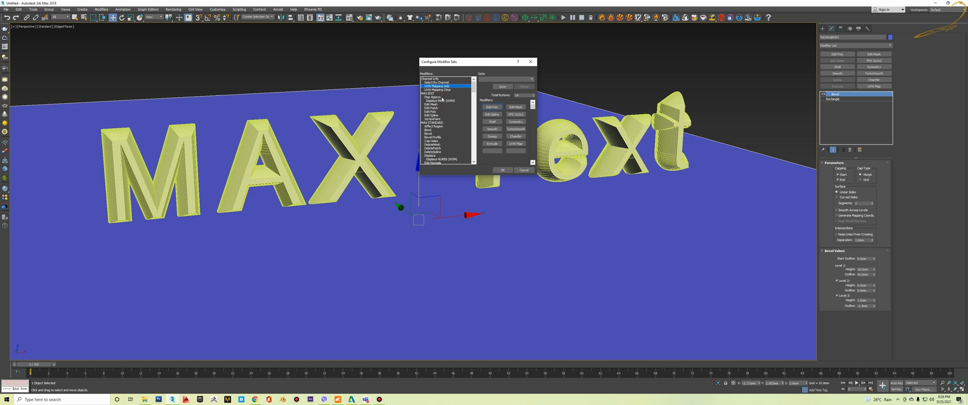
# - Assign the Bevel modifier to the first empty button of the modifier set
pyautogui.scroll(-6, 468, 96)
pyautogui.moveTo(474, 96); pyautogui.dragTo(474, 87)
pyautogui.click(430, 105)
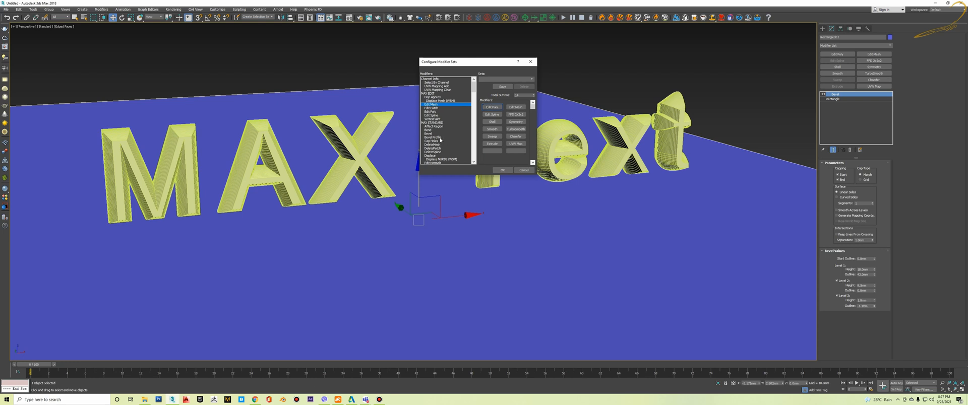
pyautogui.click(429, 134)
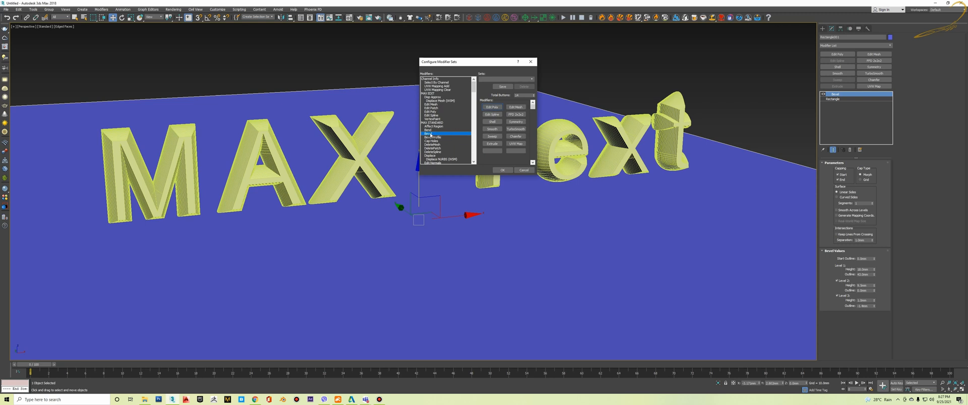
pyautogui.moveTo(429, 136); pyautogui.dragTo(490, 154)
pyautogui.moveTo(489, 154); pyautogui.dragTo(491, 151)
# - Assign the Optimize modifier to the remaining empty button and accept the modifier set configuration
pyautogui.click(453, 138)
pyautogui.scroll(-2, 452, 138)
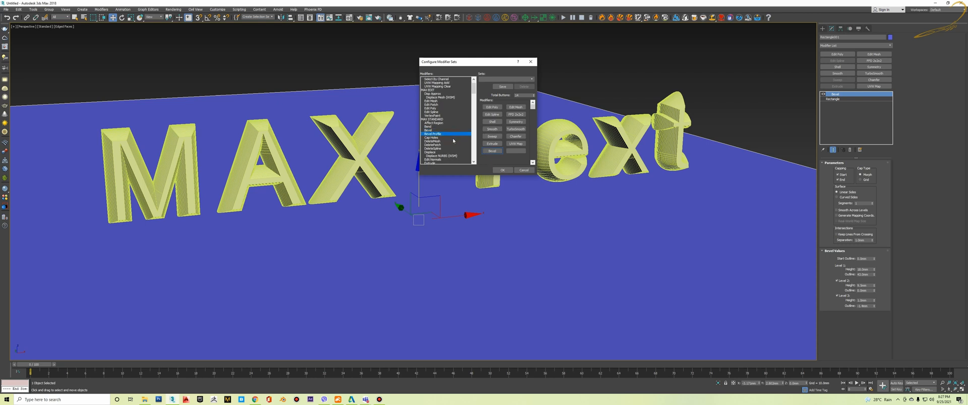
pyautogui.scroll(-1, 432, 148)
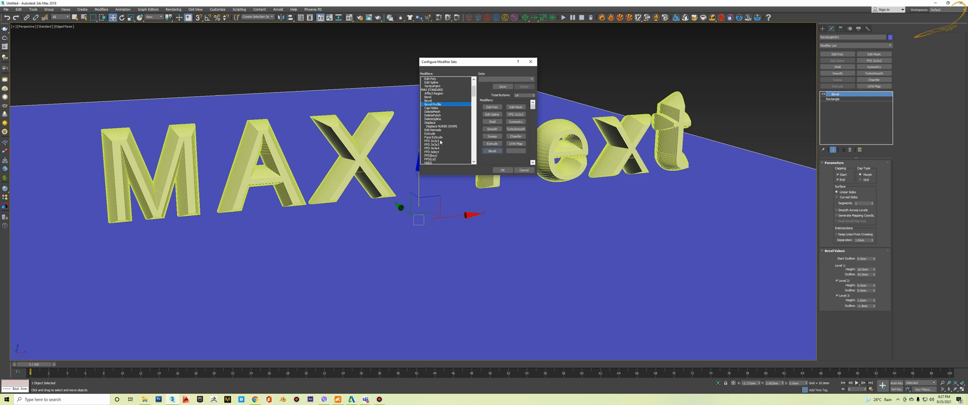
pyautogui.scroll(-3, 440, 143)
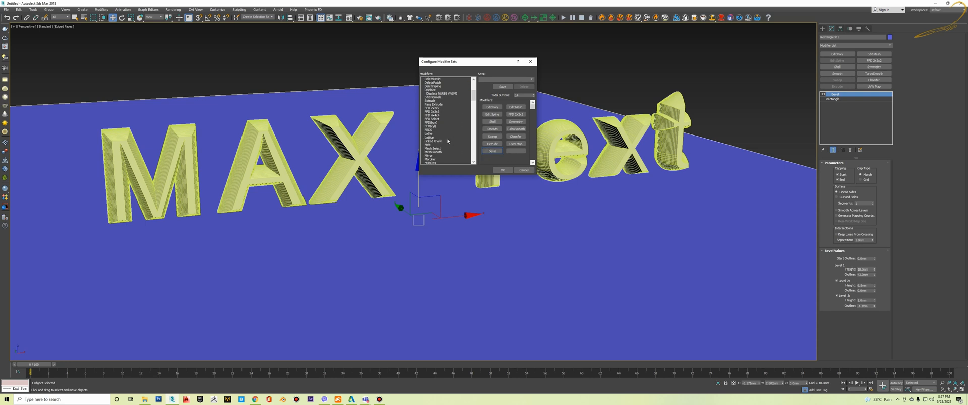
pyautogui.click(433, 138)
pyautogui.scroll(-1, 436, 155)
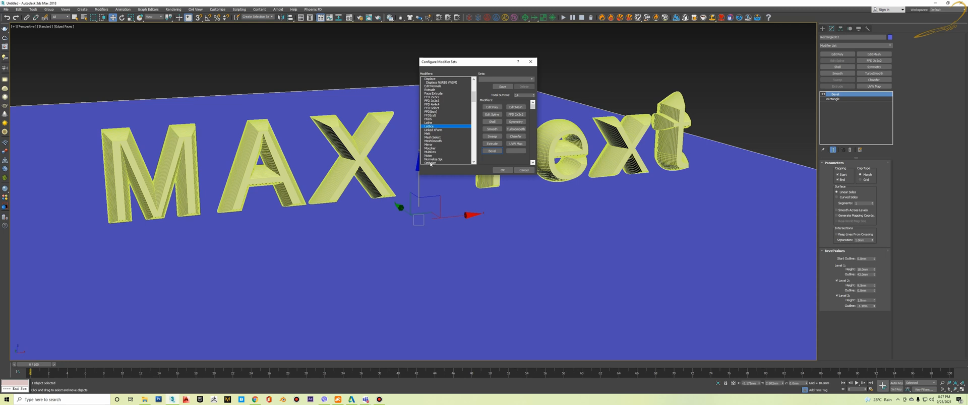
pyautogui.moveTo(429, 164); pyautogui.dragTo(515, 151)
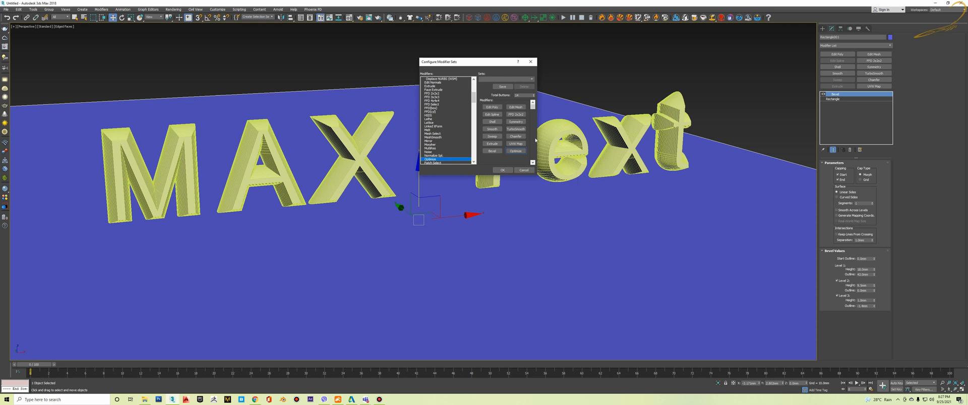
pyautogui.click(501, 170)
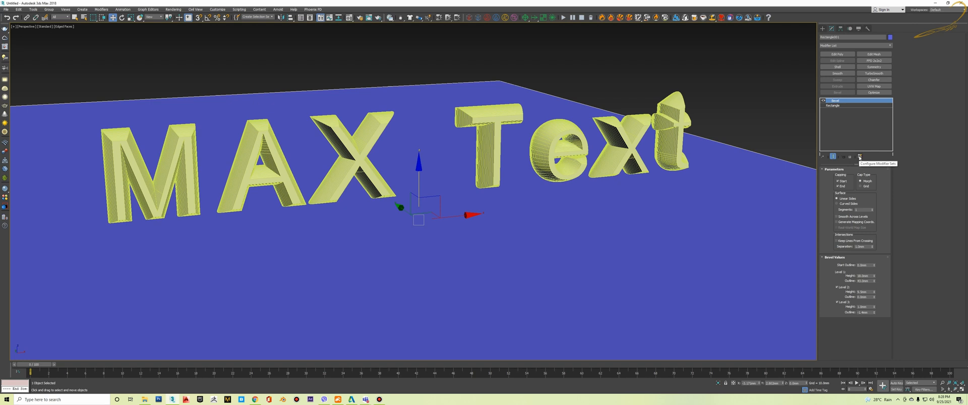
# - Draw a small rectangle spline on the ground beside the blue slab and show its modifier stack
pyautogui.scroll(-5, 567, 161)
pyautogui.keyDown('alt'); pyautogui.moveTo(600, 148); pyautogui.dragTo(582, 164, button='middle'); pyautogui.keyUp('alt')
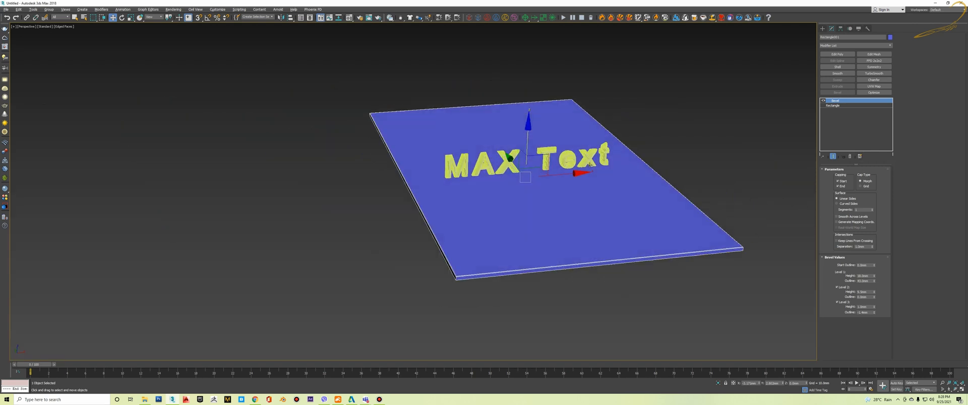
pyautogui.scroll(1, 584, 164)
pyautogui.rightClick(632, 184)
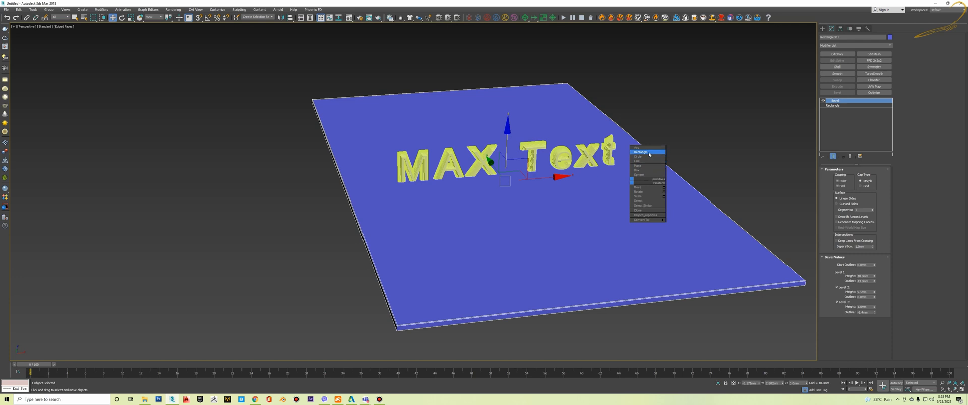
pyautogui.click(647, 154)
pyautogui.moveTo(465, 199); pyautogui.dragTo(587, 179, button='middle')
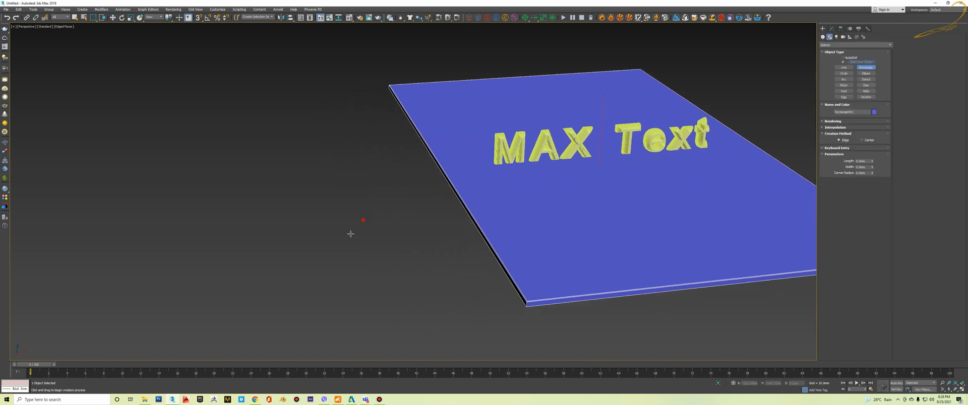
pyautogui.moveTo(323, 216); pyautogui.dragTo(385, 243)
pyautogui.press('w')
pyautogui.scroll(3, 532, 155)
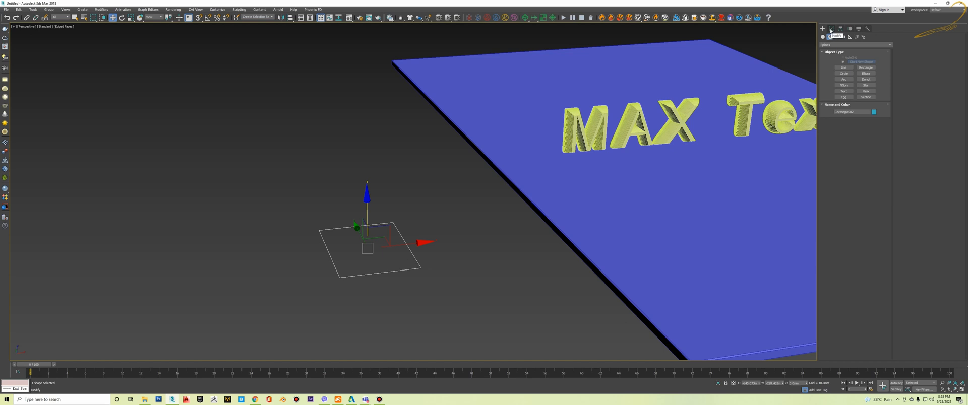
pyautogui.click(831, 29)
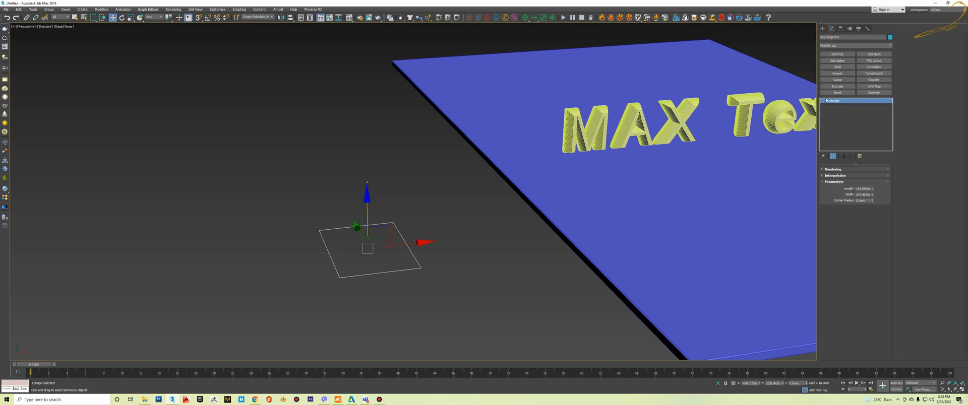
# - Try an Extrude modifier on the small rectangle and remove it from the stack
pyautogui.click(847, 88)
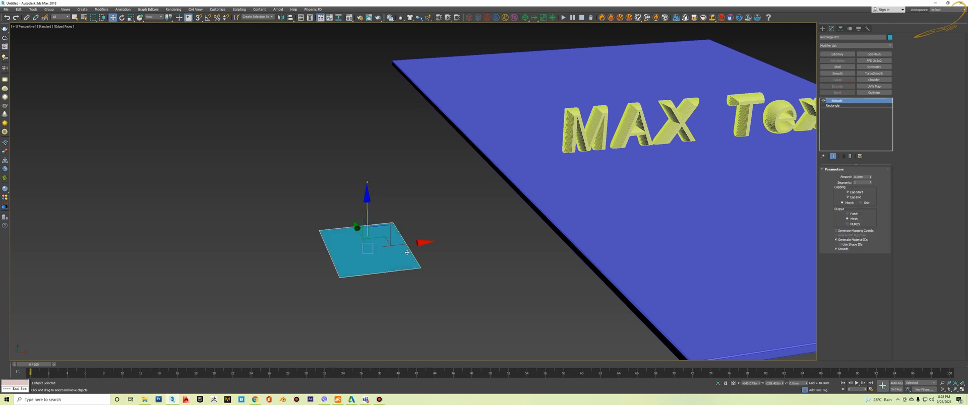
pyautogui.keyDown('alt'); pyautogui.moveTo(406, 283); pyautogui.dragTo(400, 251, button='middle'); pyautogui.keyUp('alt')
pyautogui.scroll(2, 399, 251)
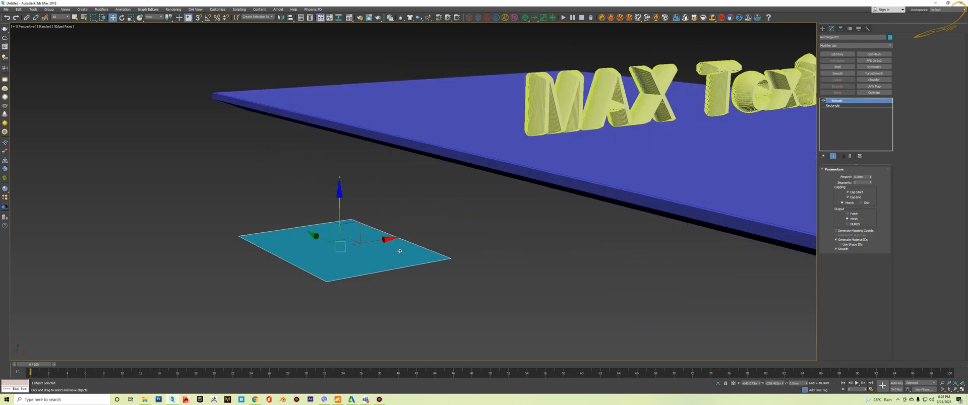
pyautogui.click(842, 46)
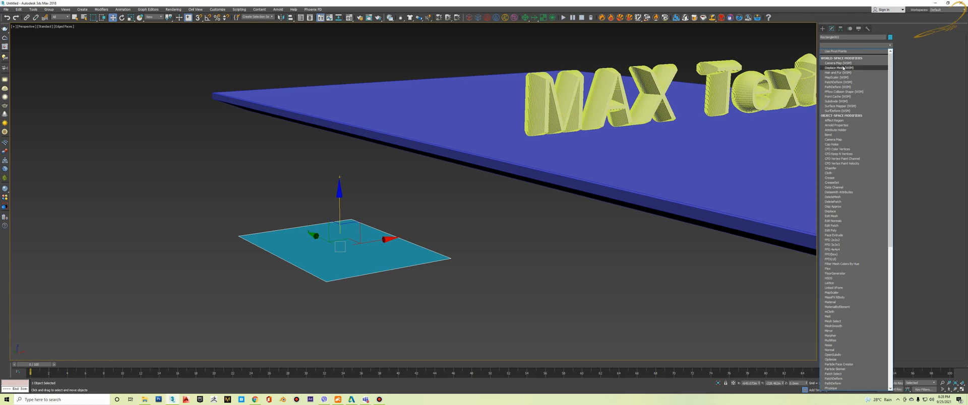
pyautogui.press('Escape')
pyautogui.keyDown('alt'); pyautogui.moveTo(456, 231); pyautogui.dragTo(464, 244, button='middle'); pyautogui.keyUp('alt')
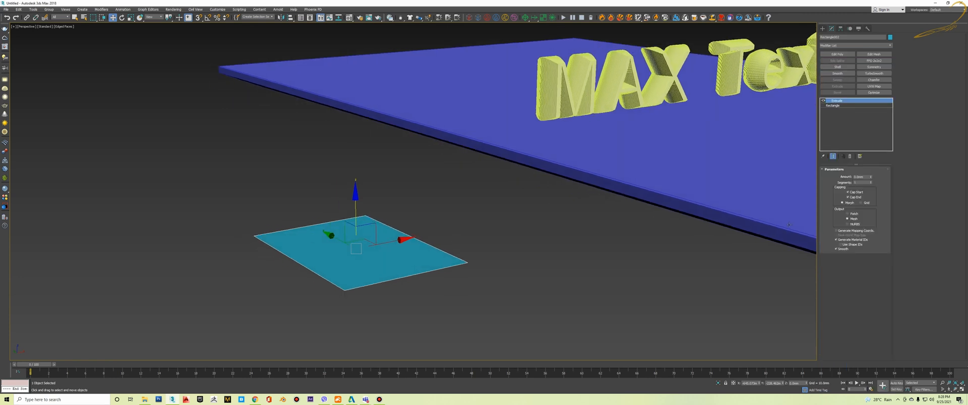
pyautogui.click(851, 155)
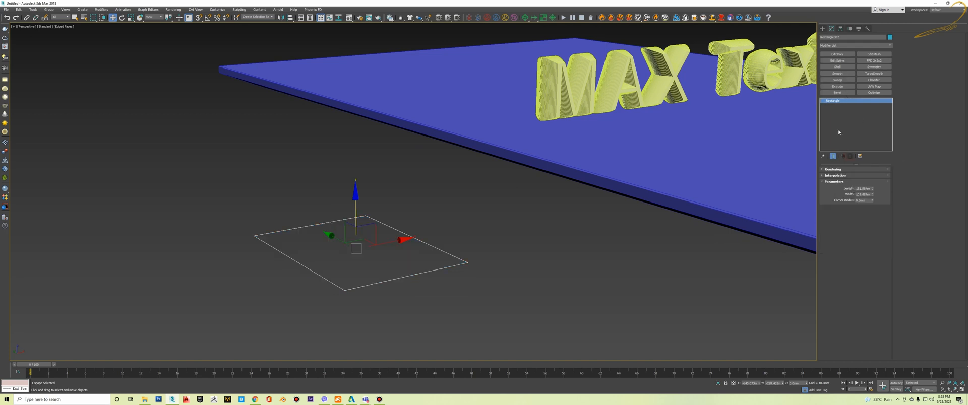
# - Apply a Sweep modifier with the built-in Angle section to the small rectangle
pyautogui.click(837, 80)
pyautogui.press('z')
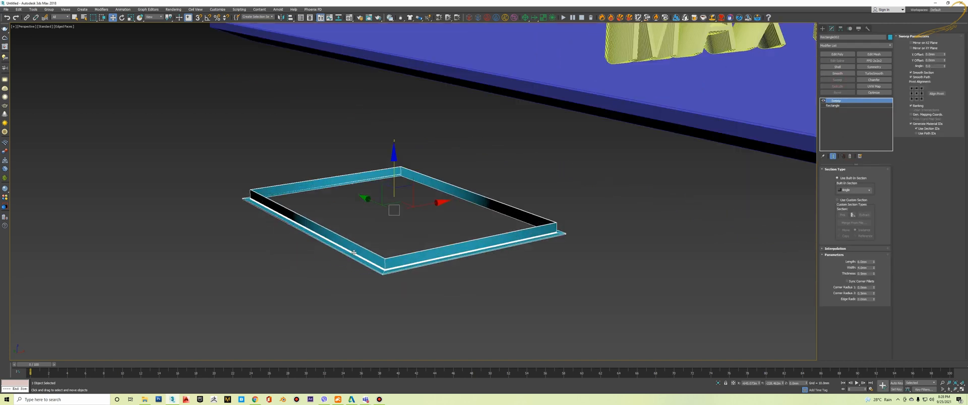
pyautogui.scroll(-3, 512, 203)
pyautogui.moveTo(598, 179); pyautogui.dragTo(521, 183, button='middle')
pyautogui.scroll(-3, 482, 220)
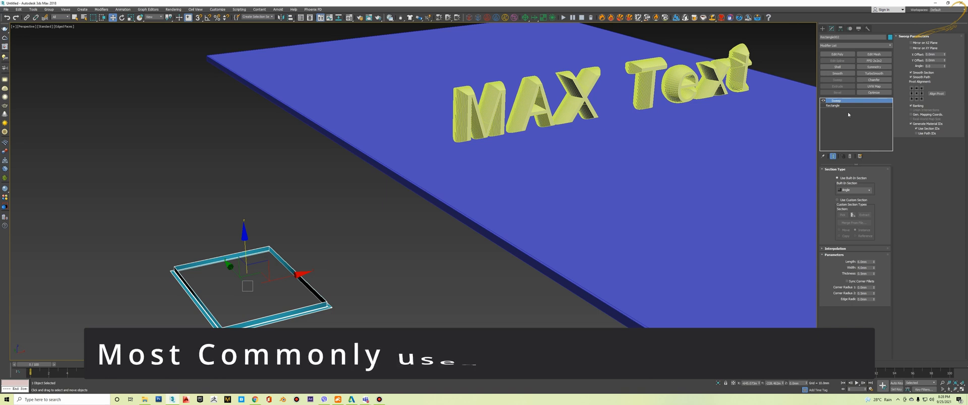
# - Reopen the modifier set configuration and reduce the total number of buttons to 12
pyautogui.click(859, 158)
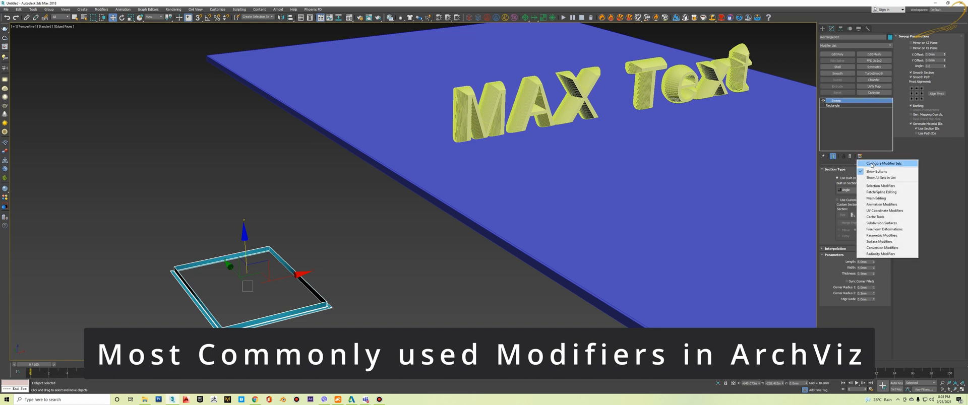
pyautogui.click(877, 164)
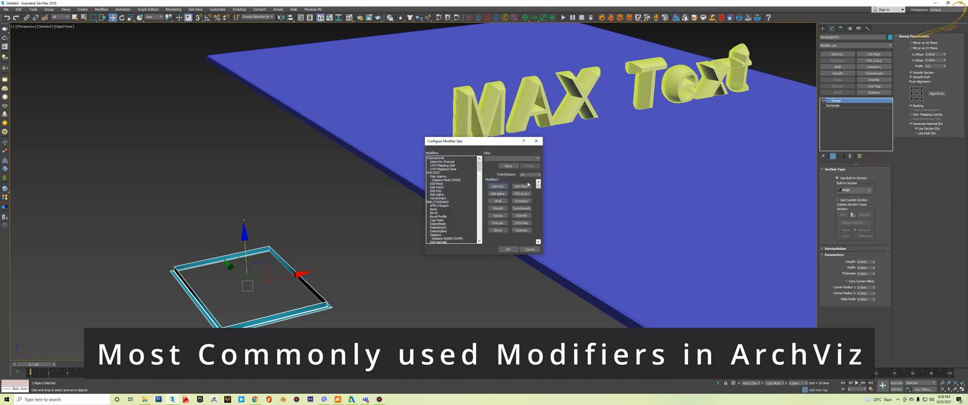
pyautogui.click(520, 230)
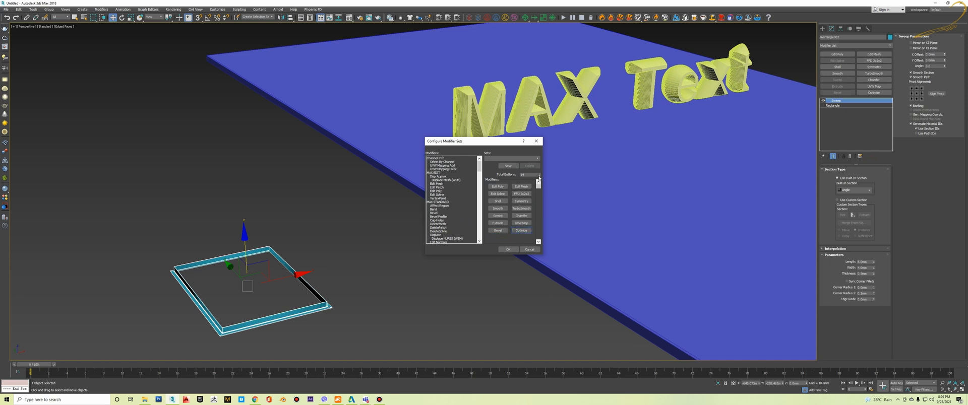
pyautogui.click(539, 176)
pyautogui.click(538, 176)
pyautogui.moveTo(499, 141); pyautogui.dragTo(457, 123)
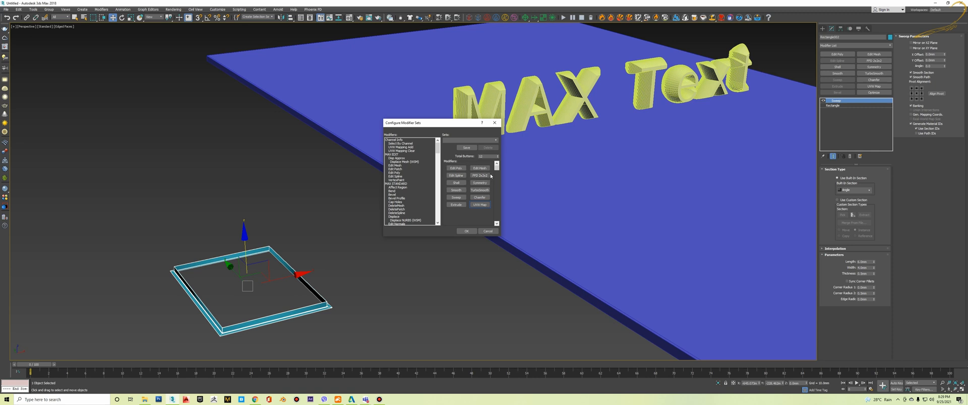
# - Go through the assigned buttons from FFD 2x2x2 to UVW Map and accept the modifier set configuration
pyautogui.click(487, 176)
pyautogui.click(457, 184)
pyautogui.click(477, 184)
pyautogui.click(459, 191)
pyautogui.click(475, 191)
pyautogui.click(463, 197)
pyautogui.click(483, 198)
pyautogui.click(456, 205)
pyautogui.click(479, 205)
pyautogui.click(466, 231)
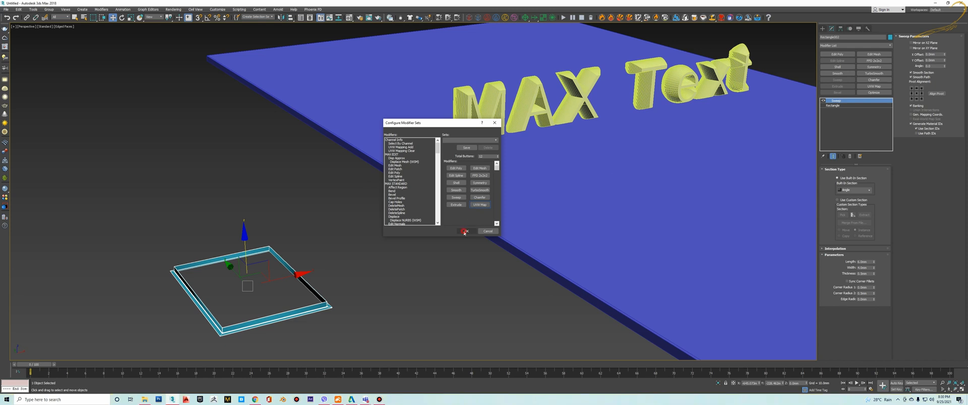
pyautogui.scroll(-5, 696, 137)
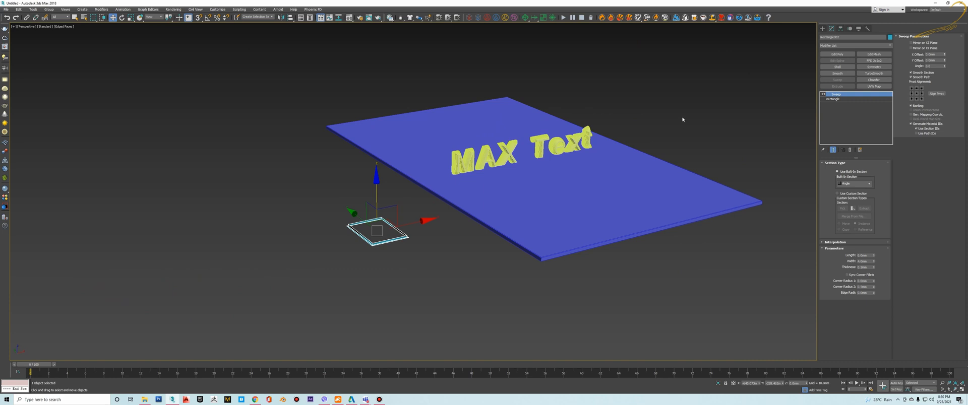
pyautogui.scroll(4, 537, 144)
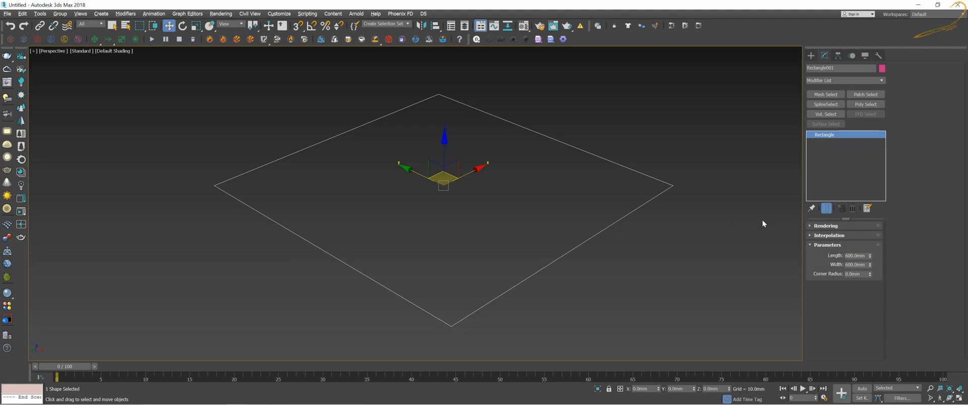
# - Look over the Selection Modifiers set in the modifier set configuration and close it without changes
pyautogui.click(867, 208)
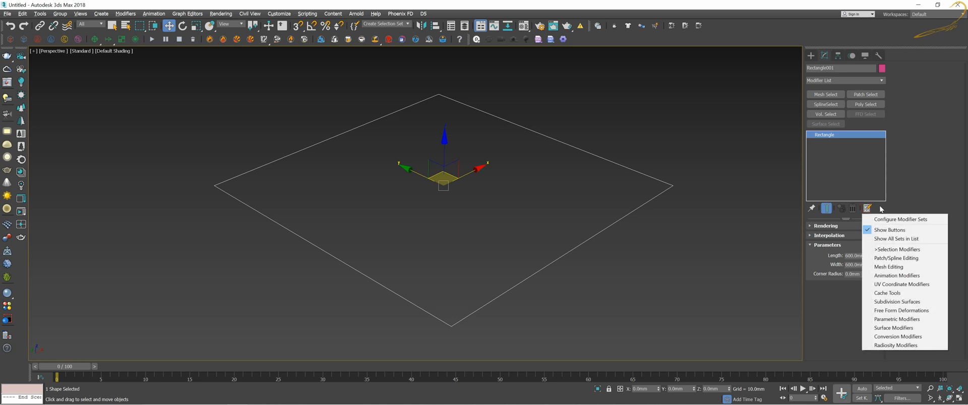
pyautogui.click(887, 219)
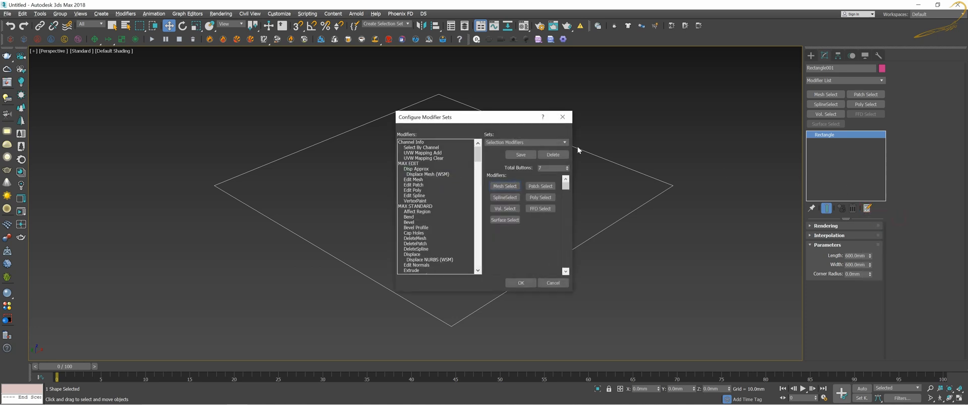
pyautogui.moveTo(514, 118); pyautogui.dragTo(613, 114)
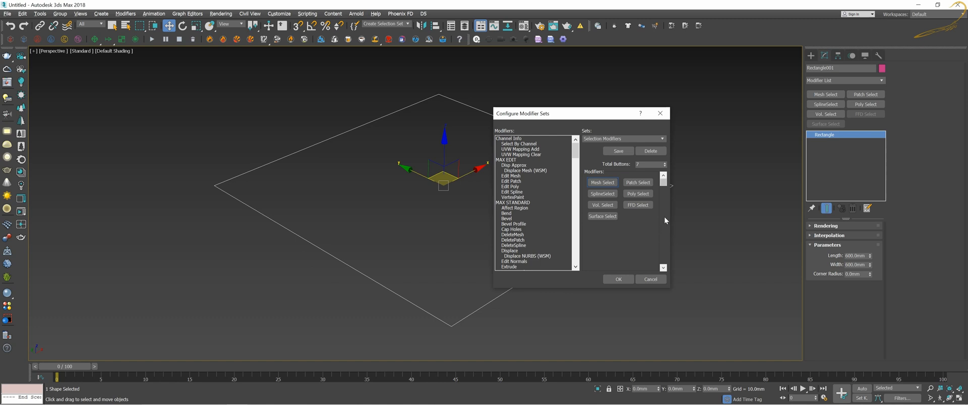
pyautogui.click(651, 280)
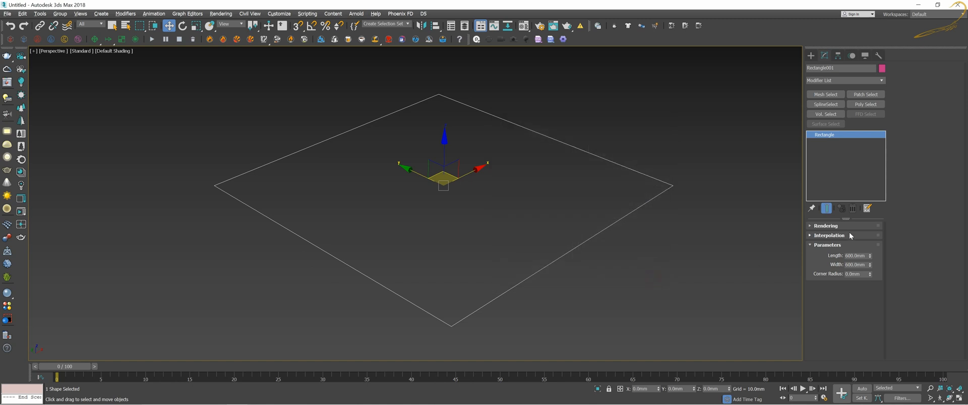
# - Hide the modifier set buttons above the stack and show them again
pyautogui.click(868, 208)
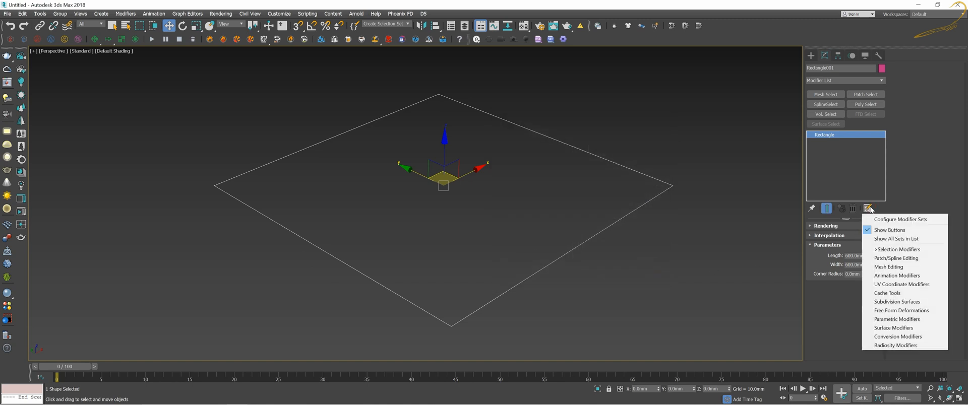
pyautogui.click(889, 230)
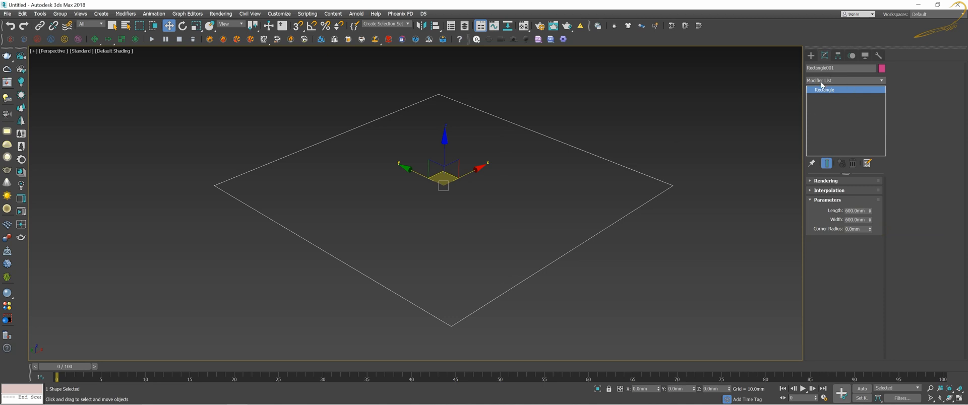
pyautogui.click(867, 164)
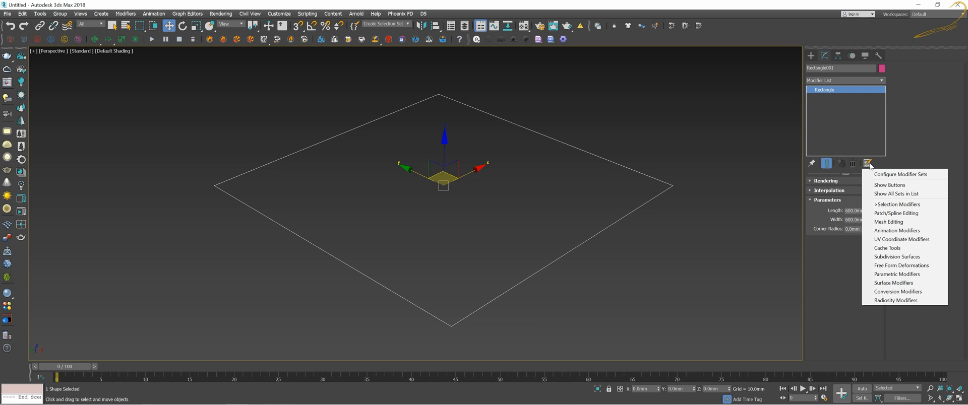
pyautogui.click(873, 184)
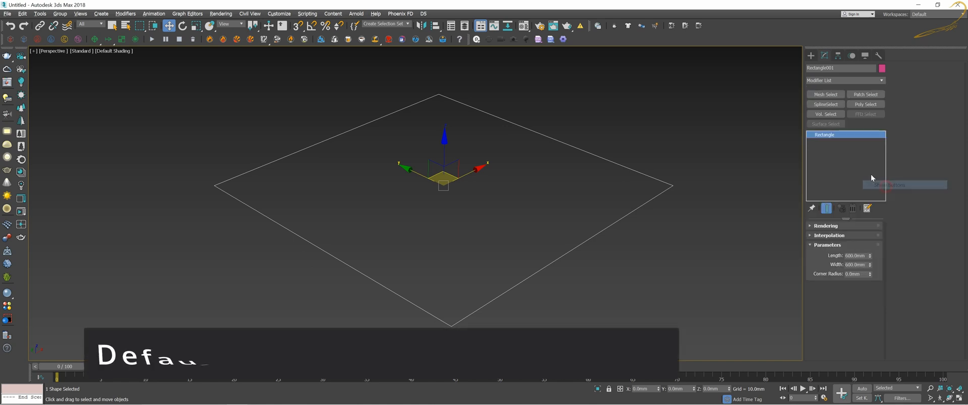
# - Switch the displayed modifier buttons to the Patch/Spline Editing set and on to the Mesh Editing set
pyautogui.click(867, 209)
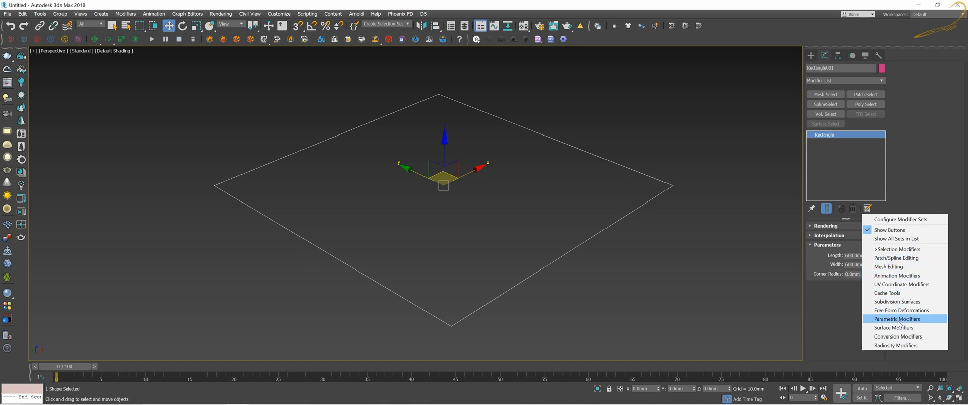
pyautogui.click(887, 260)
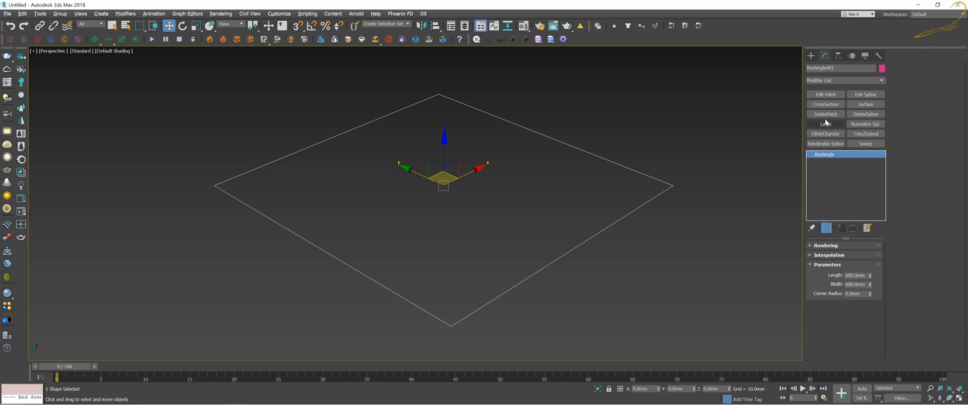
pyautogui.click(866, 229)
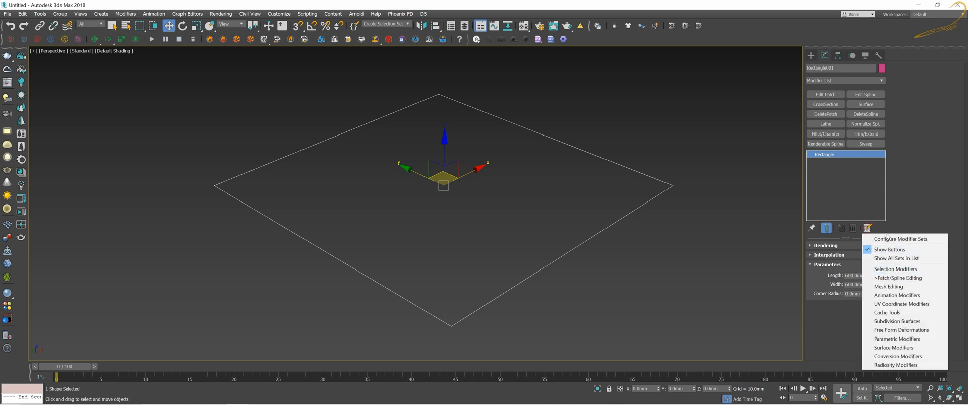
pyautogui.click(890, 286)
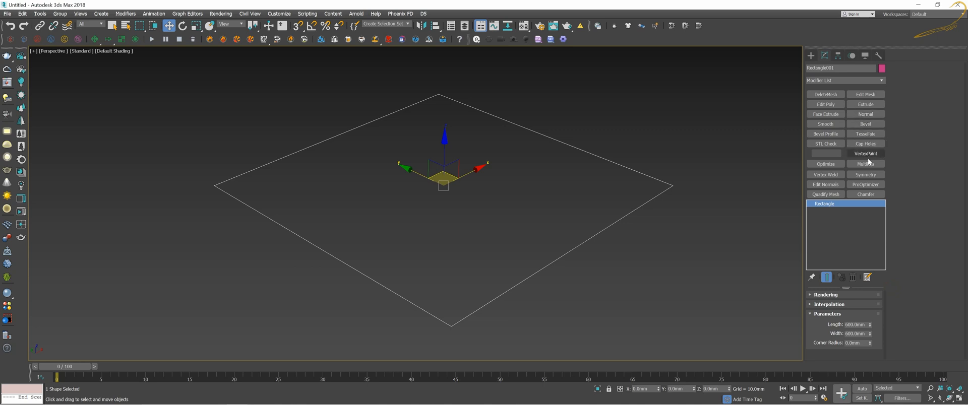
pyautogui.click(868, 194)
# - Switch the displayed modifier buttons to the Conversion Modifiers set
pyautogui.click(867, 277)
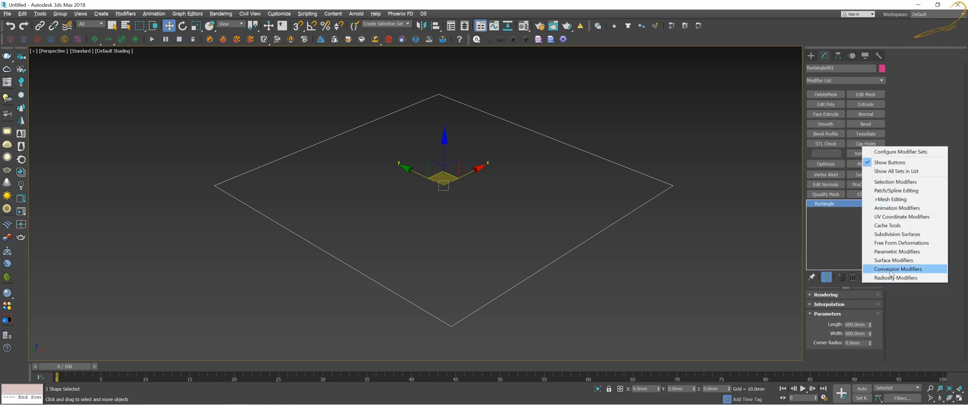
pyautogui.click(891, 270)
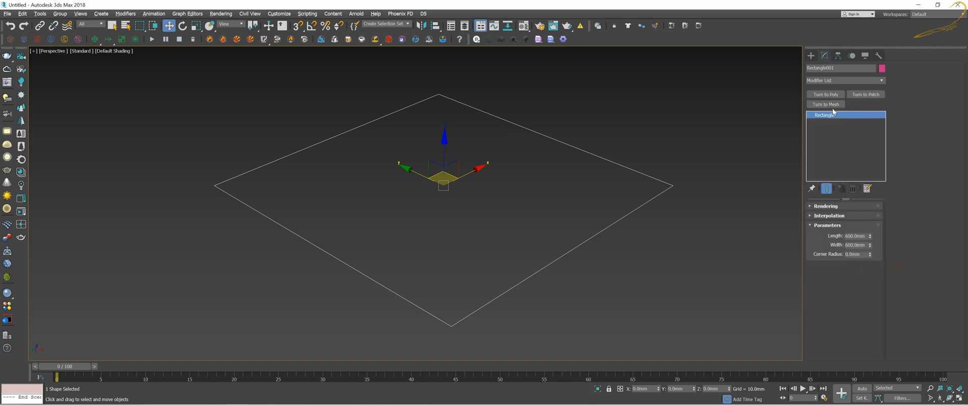
pyautogui.click(867, 188)
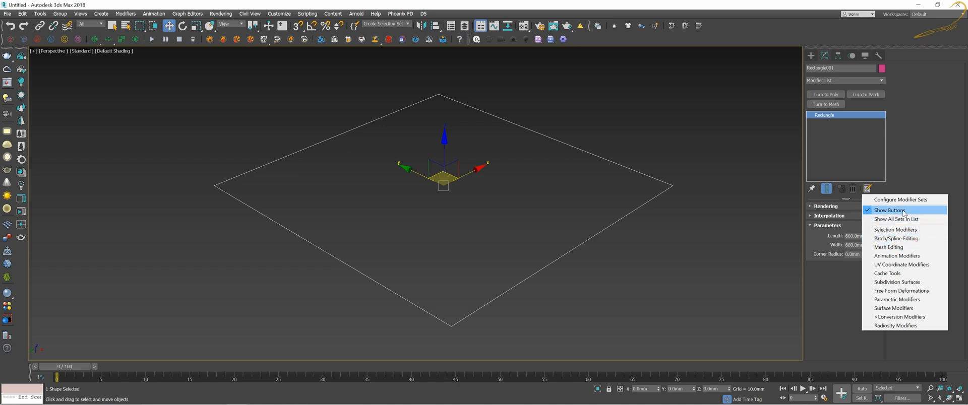
pyautogui.click(913, 181)
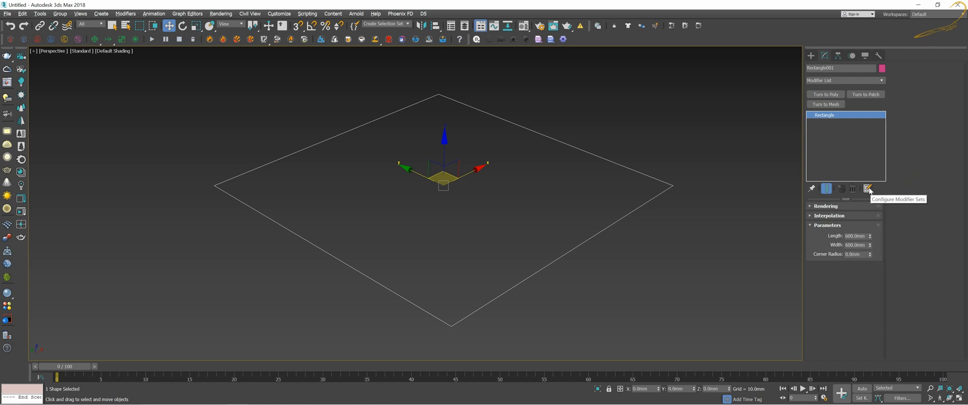
# - Reopen the modifier set configuration and increase the total number of buttons to 10
pyautogui.click(872, 189)
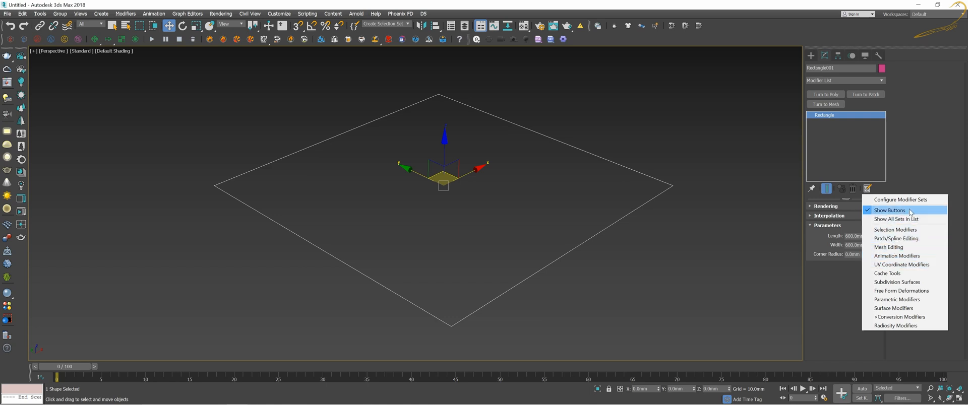
pyautogui.click(920, 199)
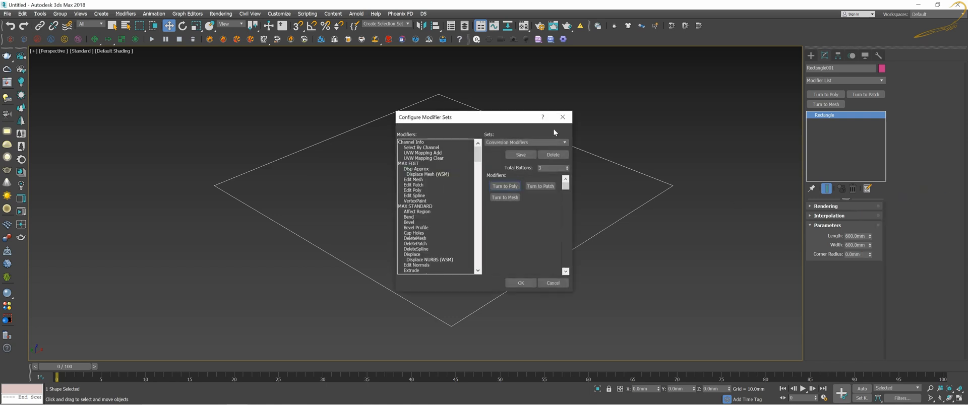
pyautogui.moveTo(524, 117); pyautogui.dragTo(630, 118)
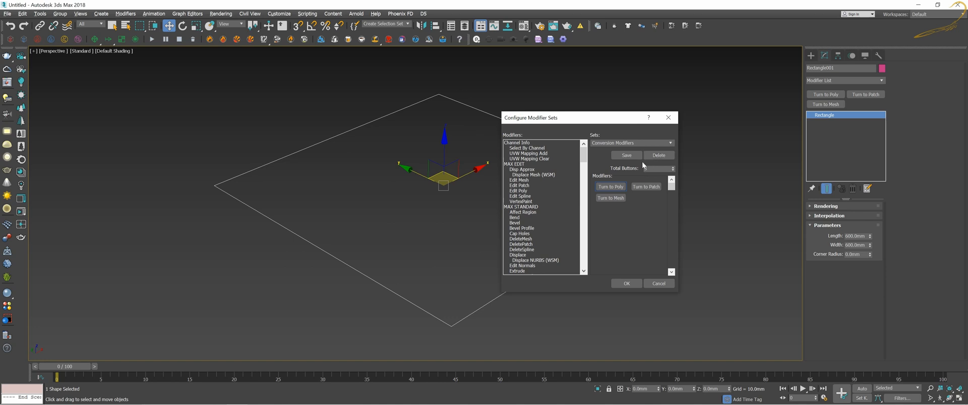
pyautogui.click(671, 168)
pyautogui.click(672, 168)
pyautogui.click(672, 168)
pyautogui.click(671, 168)
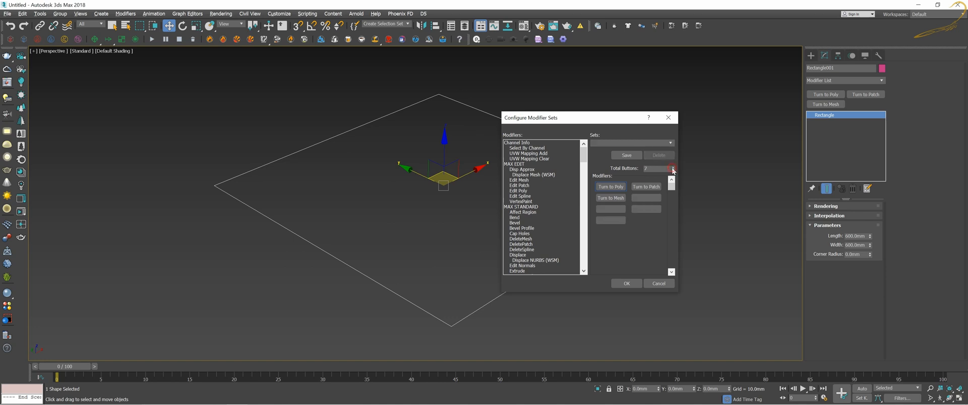
pyautogui.click(672, 168)
pyautogui.click(672, 168)
pyautogui.click(671, 167)
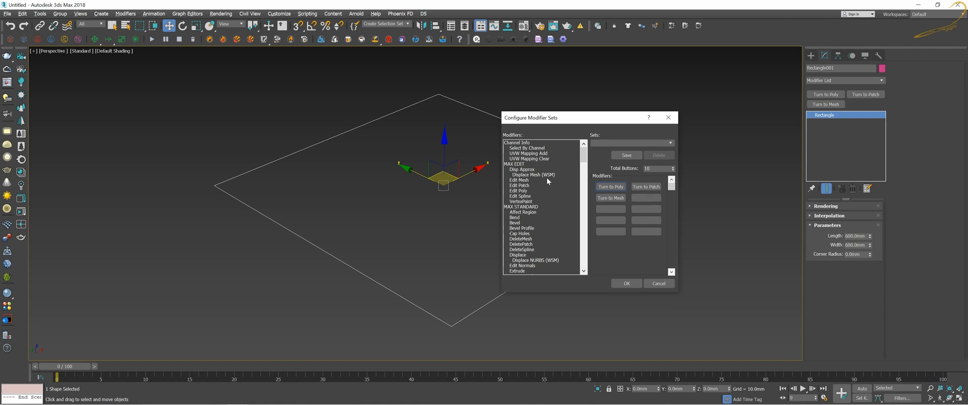
# - Assign Edit Mesh, Edit Poly and Edit Spline to the first three buttons of the set
pyautogui.moveTo(523, 180); pyautogui.dragTo(599, 190)
pyautogui.moveTo(517, 191); pyautogui.dragTo(641, 191)
pyautogui.moveTo(527, 197); pyautogui.dragTo(611, 202)
# - Assign Extrude to the ninth button and FFD 2x2x2 to the fourth button of the set
pyautogui.scroll(-2, 525, 216)
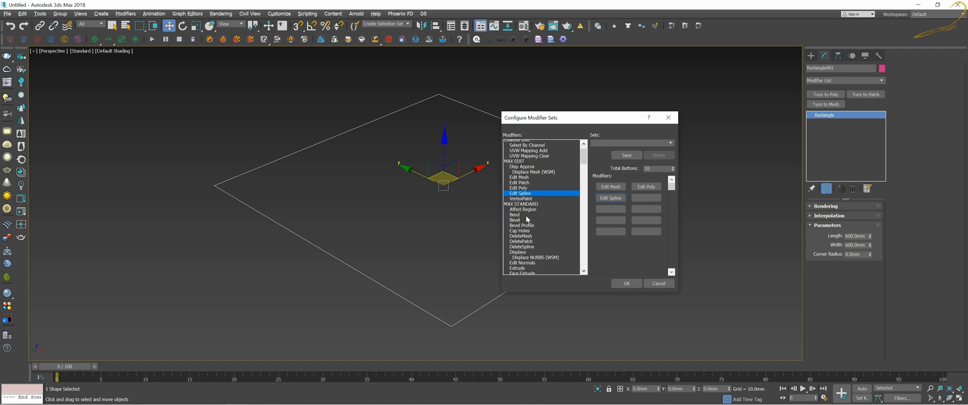
pyautogui.scroll(-2, 529, 206)
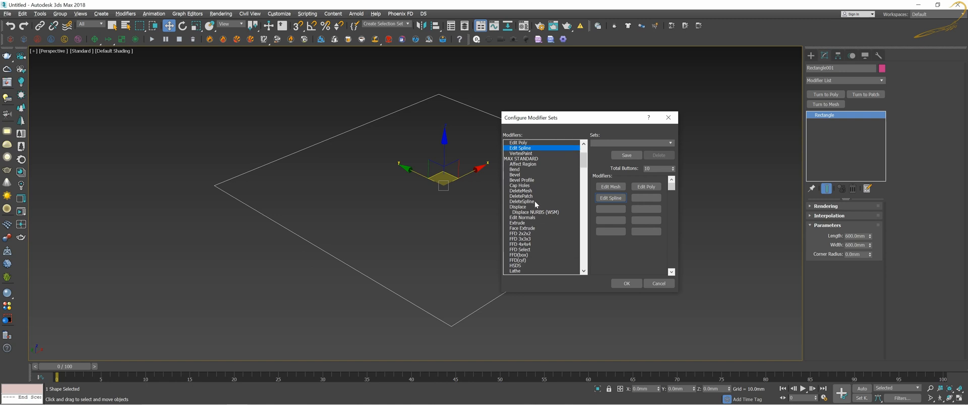
pyautogui.moveTo(517, 206); pyautogui.dragTo(614, 231)
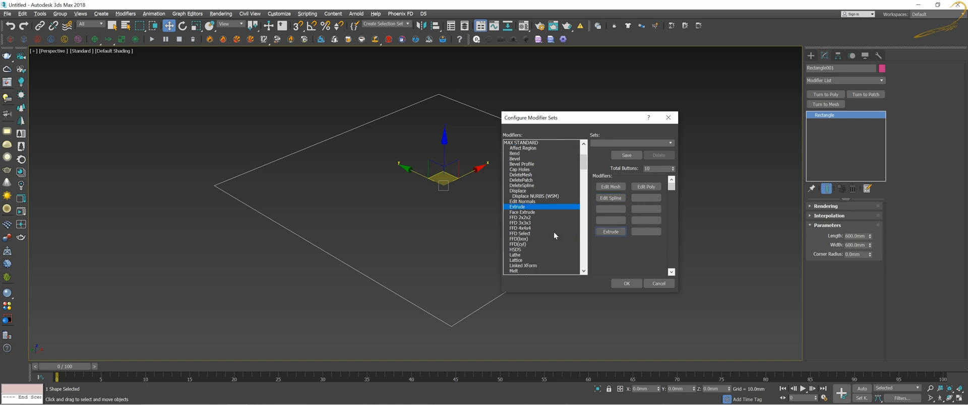
pyautogui.moveTo(522, 217); pyautogui.dragTo(641, 198)
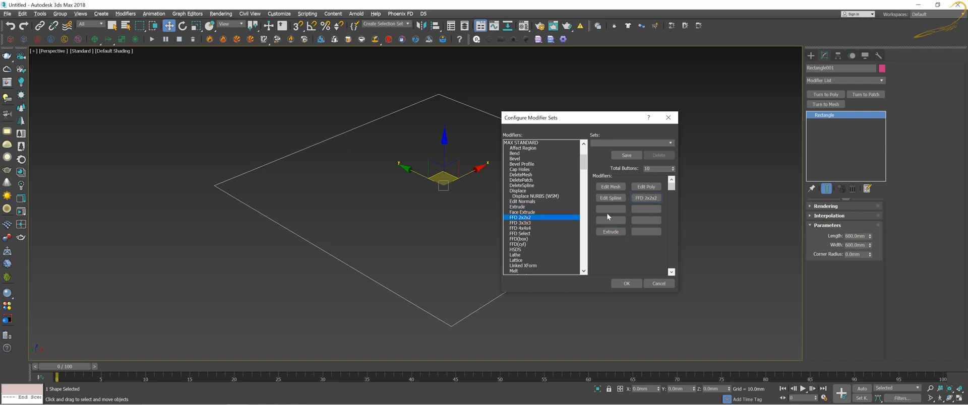
# - Find the Shell modifier and assign it to the empty button below Edit Spline
pyautogui.scroll(-1, 550, 223)
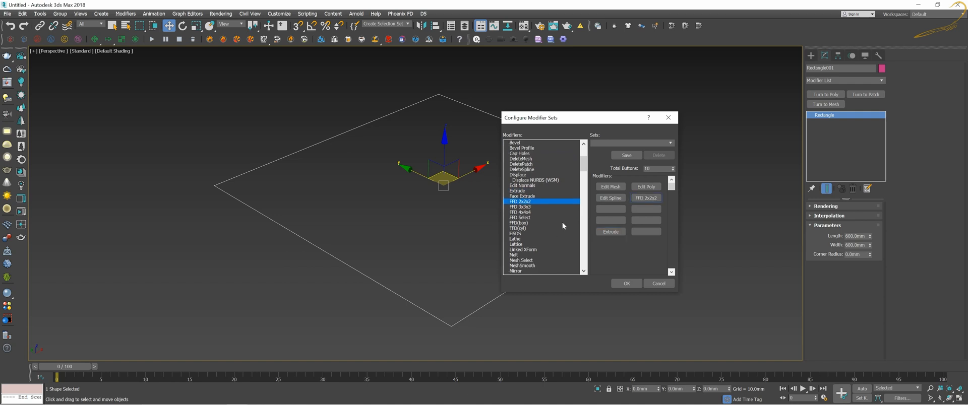
pyautogui.scroll(-3, 555, 225)
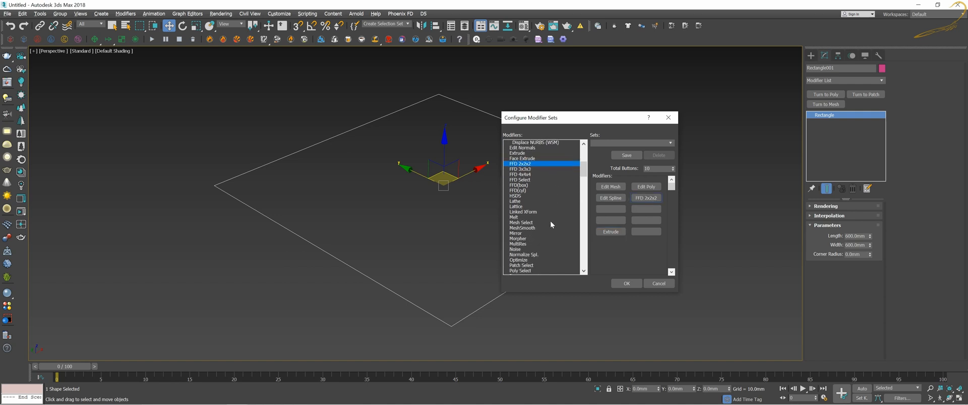
pyautogui.scroll(-2, 550, 222)
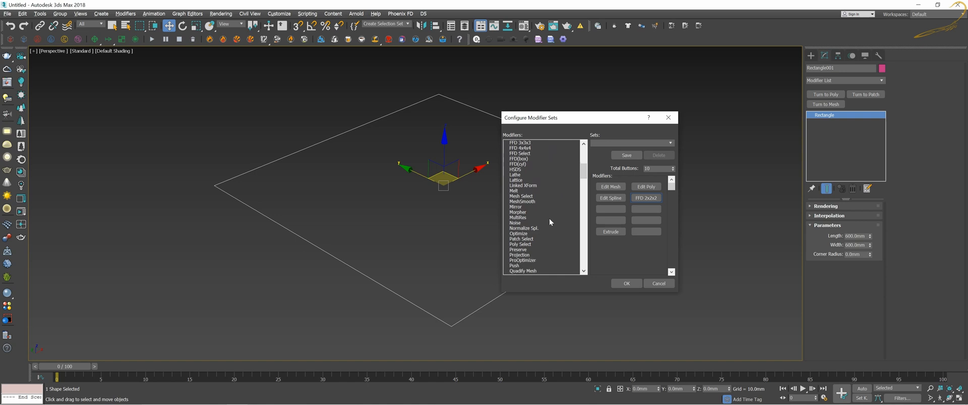
pyautogui.scroll(-2, 538, 225)
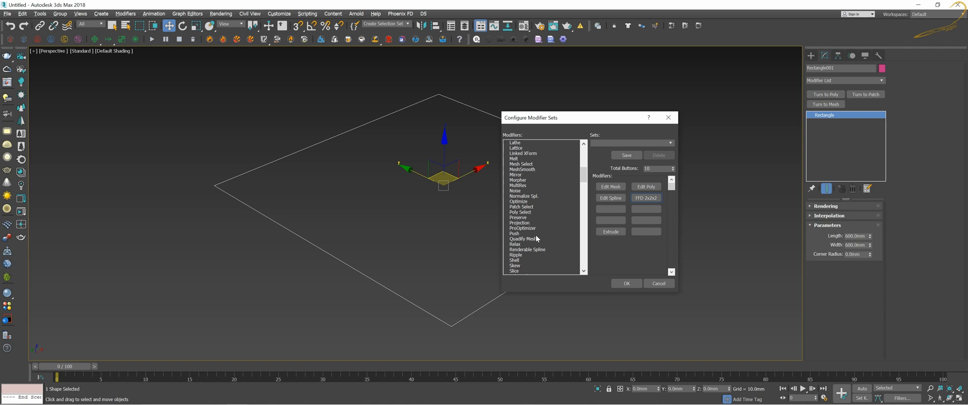
pyautogui.scroll(-1, 535, 234)
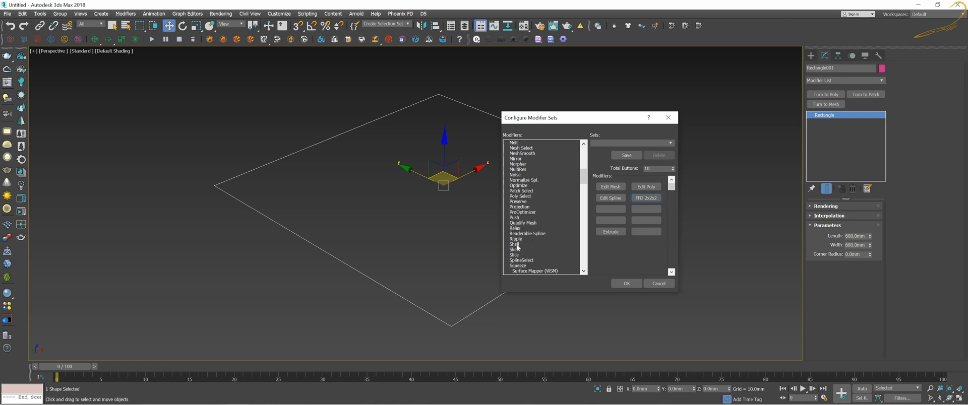
pyautogui.moveTo(515, 244); pyautogui.dragTo(608, 208)
# - Find the Sweep modifier and assign it to the empty button between Shell and Extrude
pyautogui.scroll(-1, 531, 229)
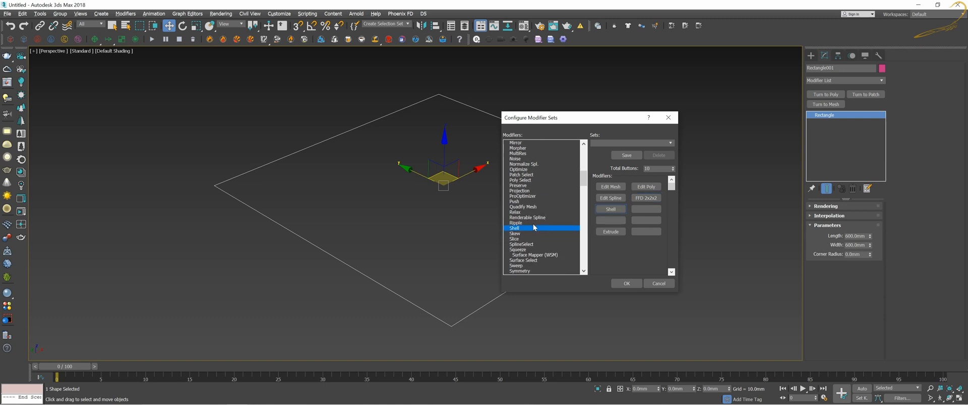
pyautogui.scroll(-1, 534, 231)
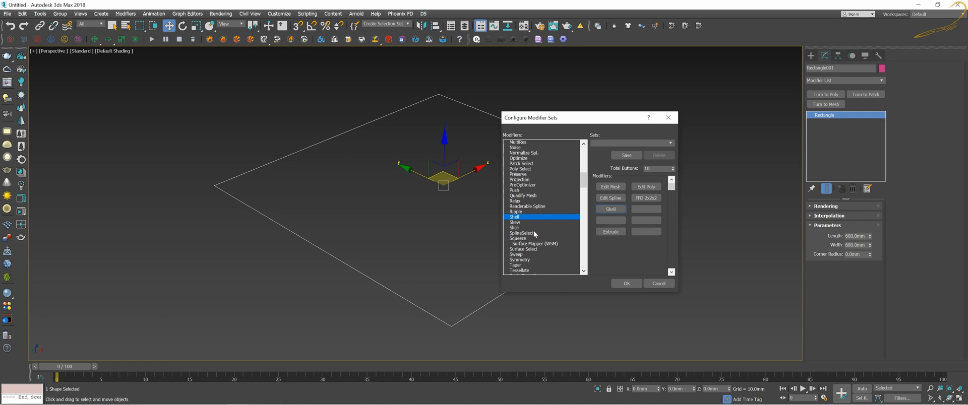
pyautogui.scroll(-1, 533, 235)
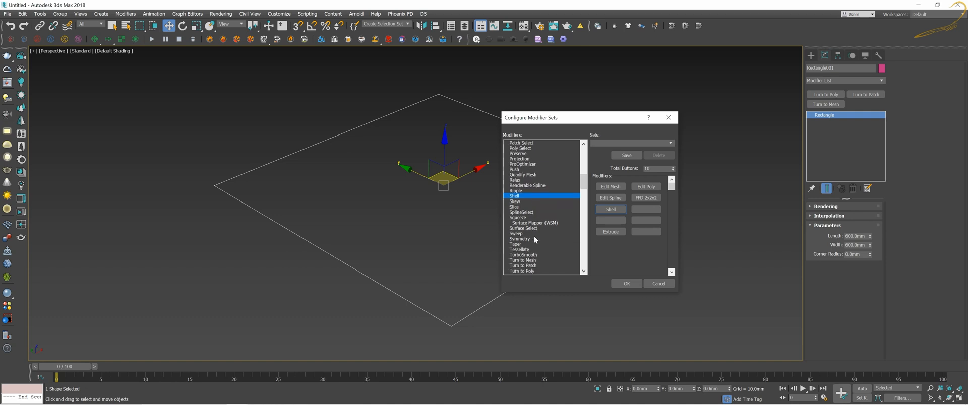
pyautogui.moveTo(534, 235); pyautogui.dragTo(655, 221)
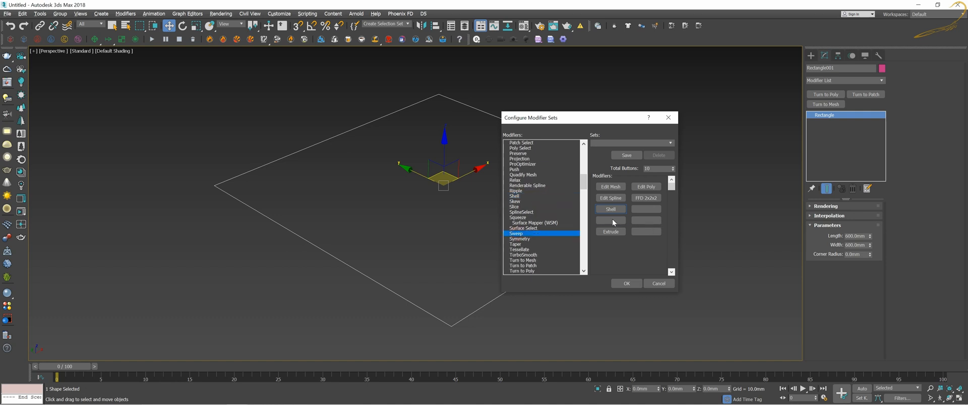
pyautogui.scroll(-1, 549, 234)
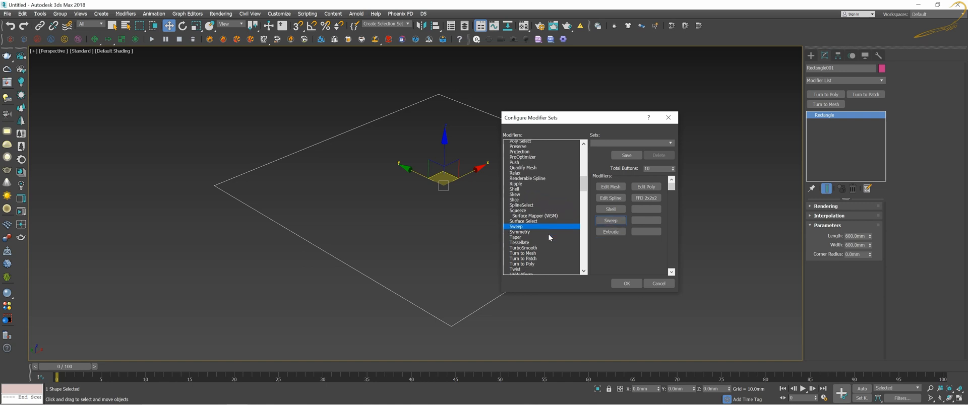
# - Assign TurboSmooth to the empty button beside Shell, Smooth beside Sweep and UVW Map beside Extrude
pyautogui.moveTo(529, 239); pyautogui.dragTo(642, 212)
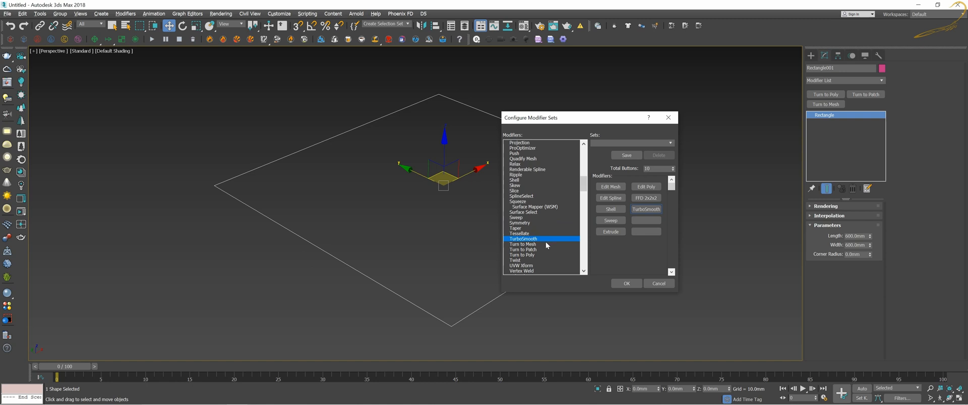
pyautogui.scroll(-2, 545, 242)
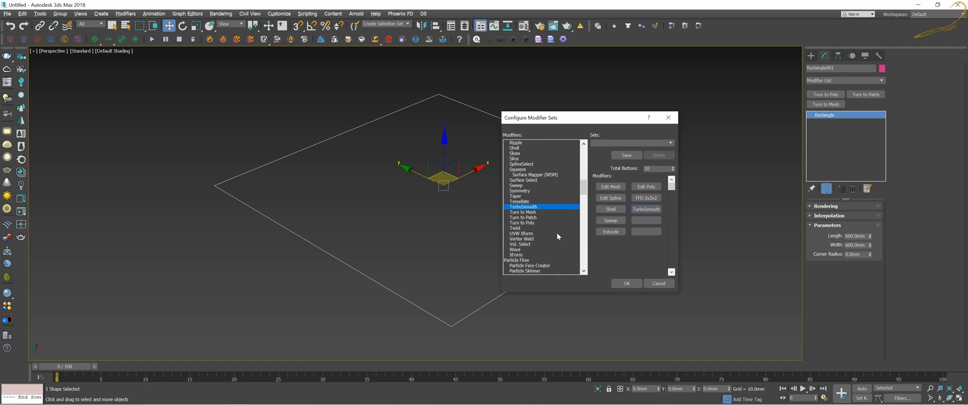
pyautogui.scroll(-2, 552, 229)
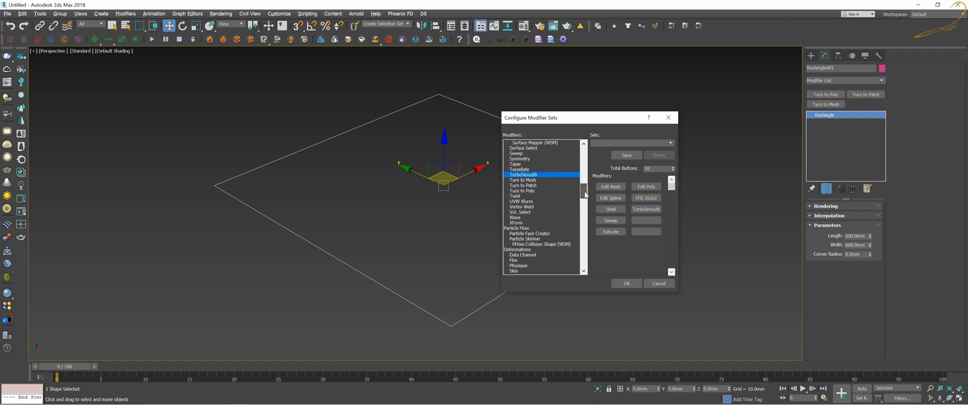
pyautogui.scroll(-2, 552, 225)
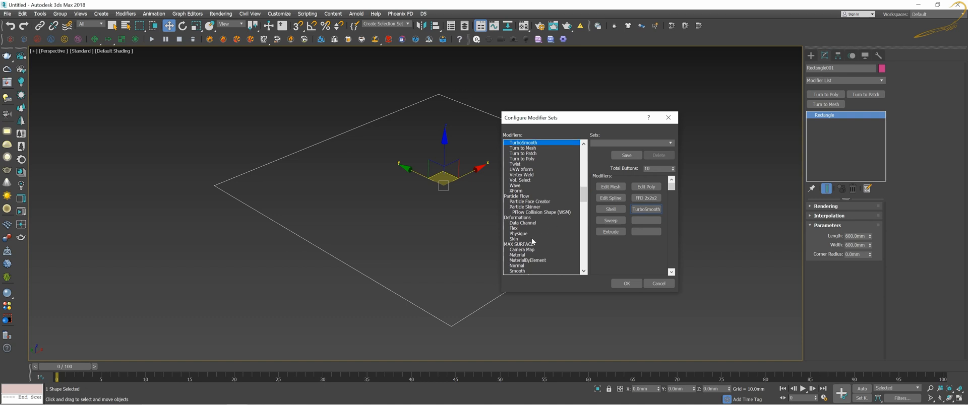
pyautogui.scroll(-1, 531, 238)
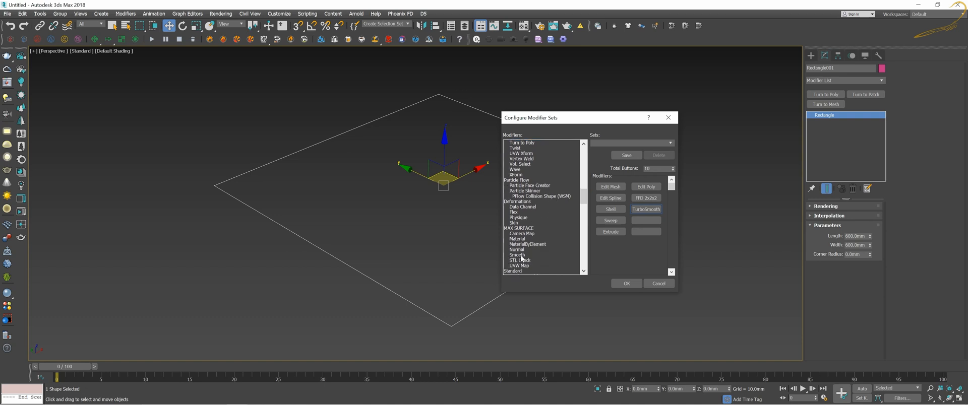
pyautogui.moveTo(521, 256); pyautogui.dragTo(635, 225)
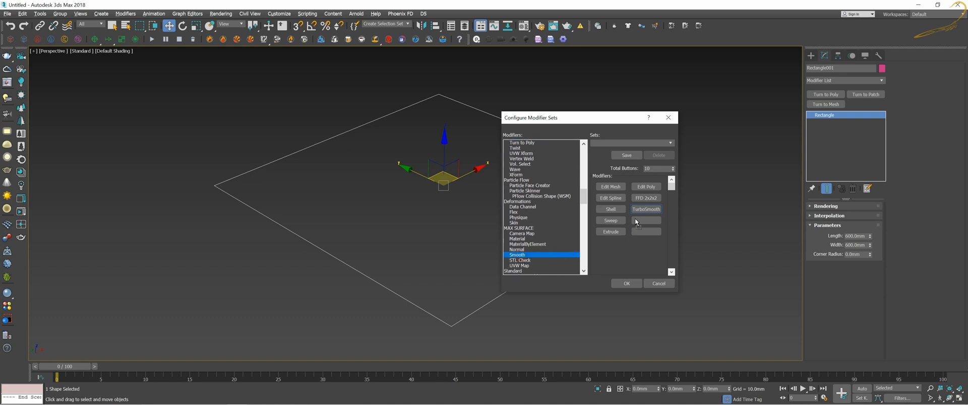
pyautogui.moveTo(519, 266); pyautogui.dragTo(643, 233)
# - Increase the set's total buttons to 12 and assign Chamfer to the new button below Extrude
pyautogui.scroll(-1, 536, 241)
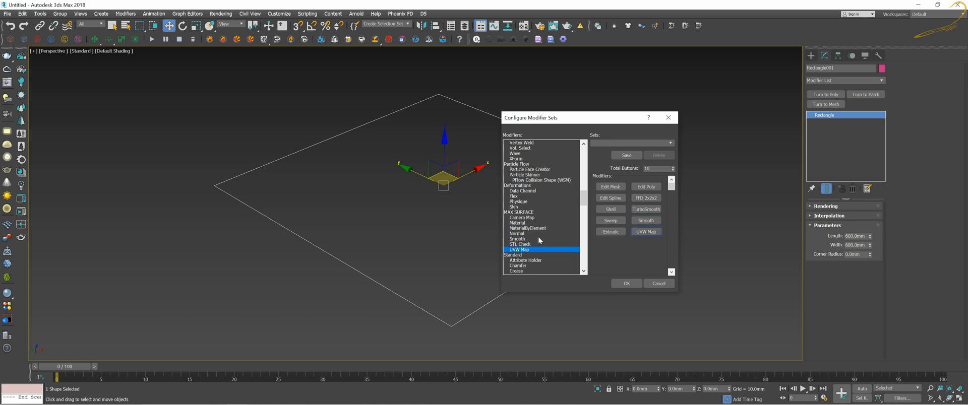
pyautogui.scroll(-1, 537, 241)
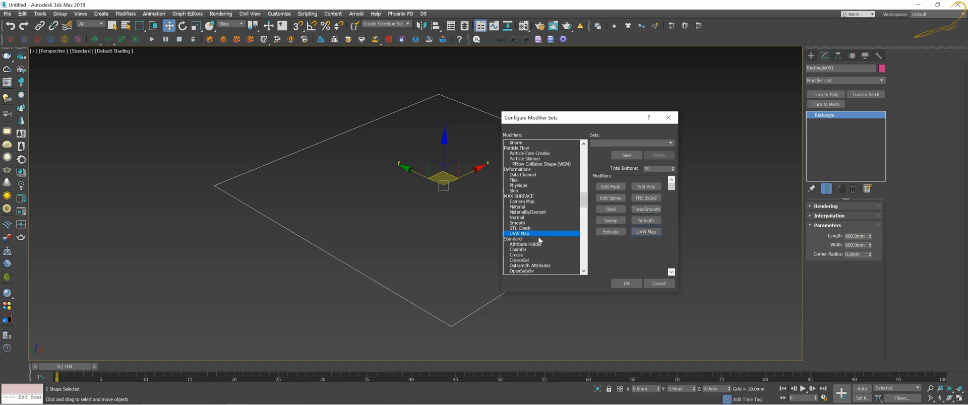
pyautogui.click(673, 167)
pyautogui.click(672, 167)
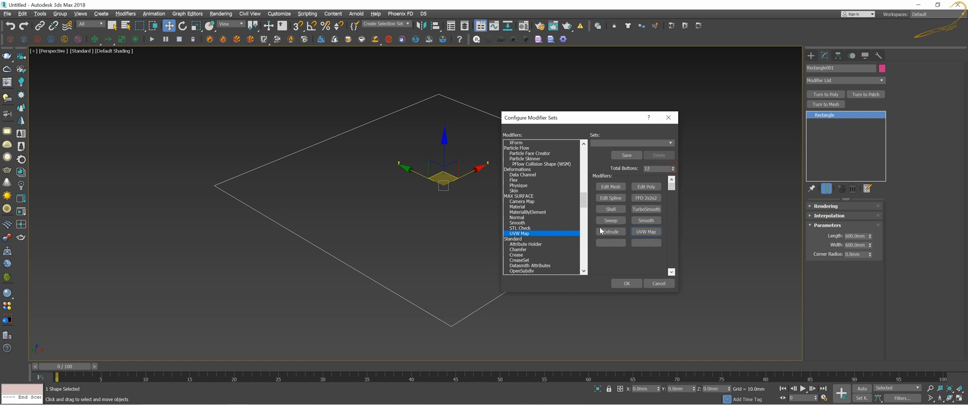
pyautogui.scroll(-2, 545, 225)
pyautogui.moveTo(540, 217); pyautogui.dragTo(608, 245)
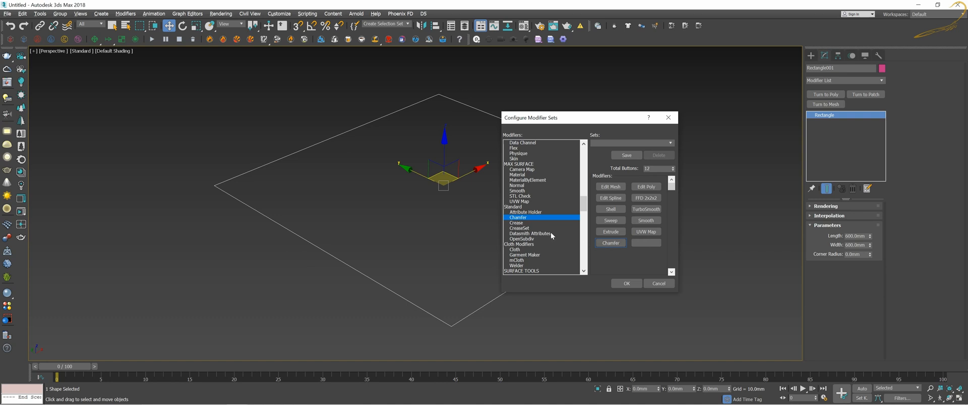
# - Find the Symmetry modifier and assign it to the last empty button beside Chamfer
pyautogui.scroll(-1, 550, 232)
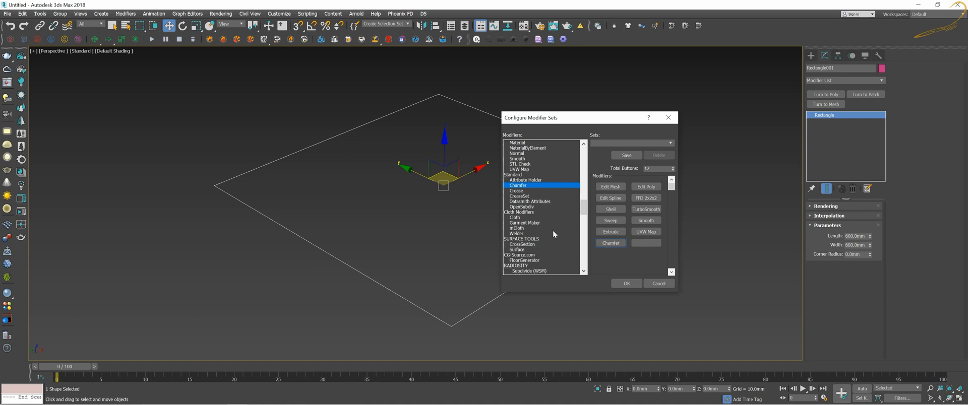
pyautogui.scroll(-3, 552, 230)
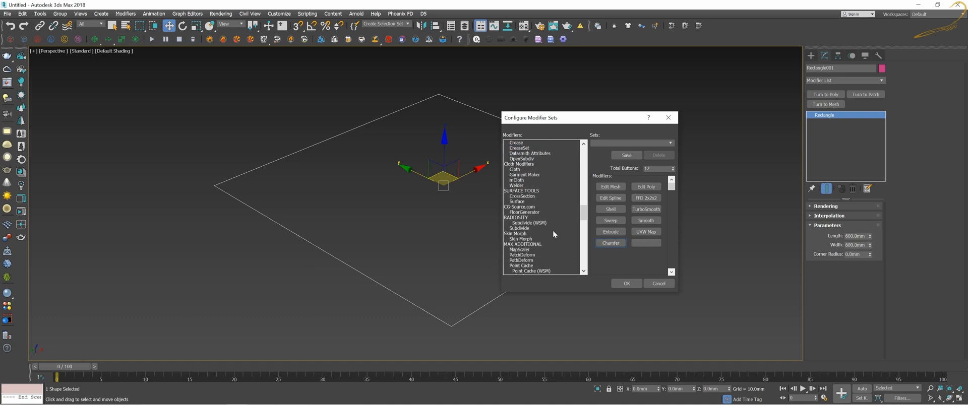
pyautogui.scroll(-20, 553, 233)
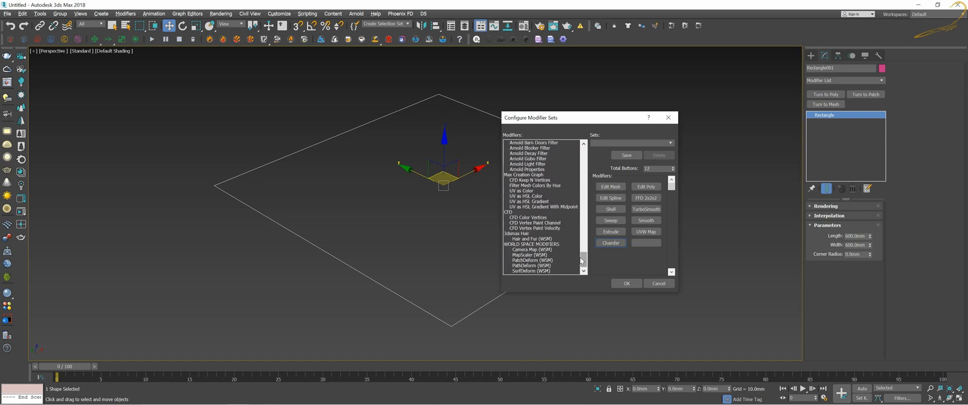
pyautogui.click(551, 218)
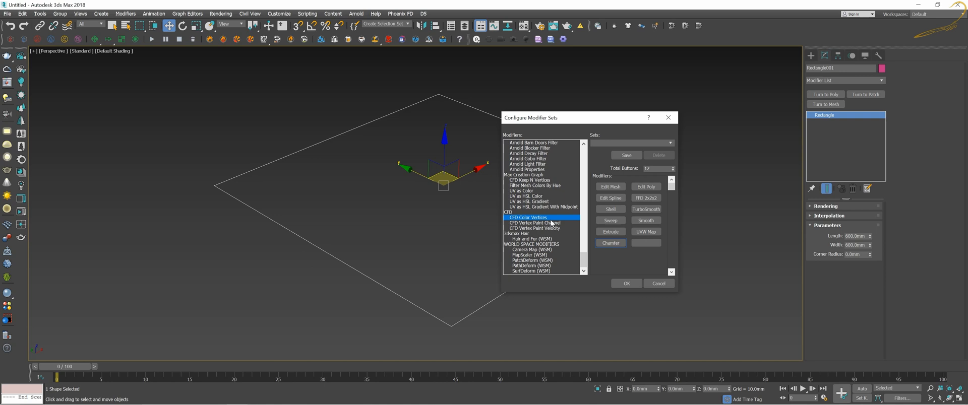
pyautogui.press('s')
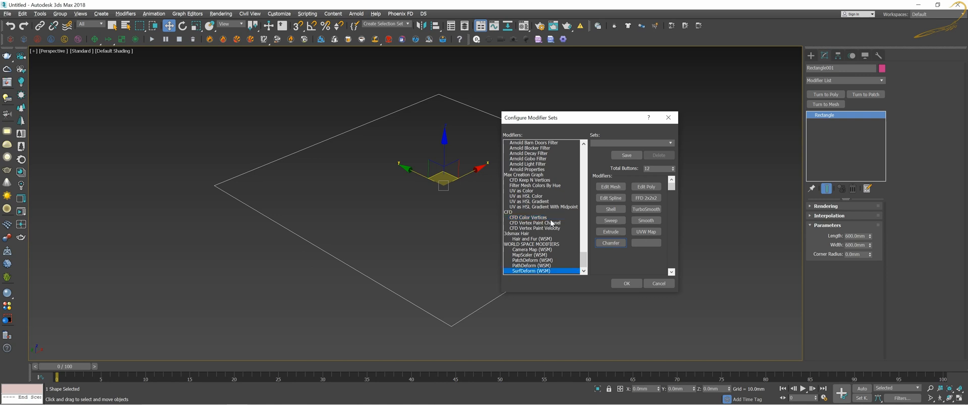
pyautogui.press('y')
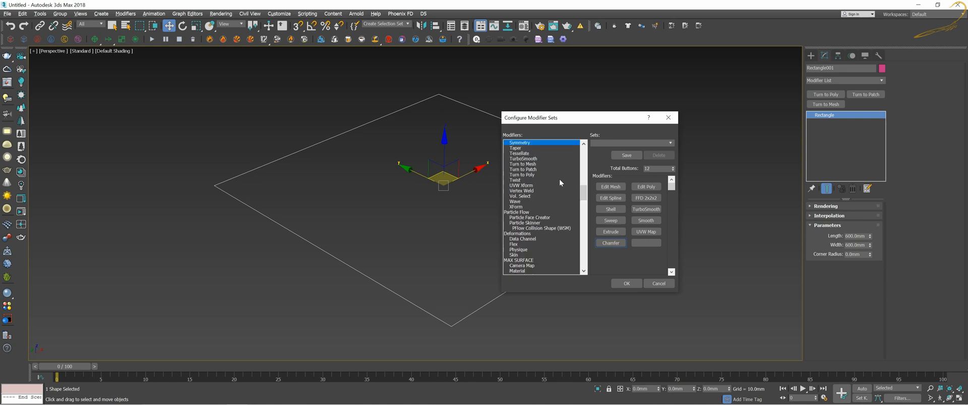
pyautogui.moveTo(522, 143); pyautogui.dragTo(650, 244)
# - Swap UVW Map with Symmetry and Extrude with Chamfer in the last two rows, and apply the button layout
pyautogui.moveTo(644, 233); pyautogui.dragTo(644, 245)
pyautogui.moveTo(618, 232); pyautogui.dragTo(615, 242)
pyautogui.click(626, 283)
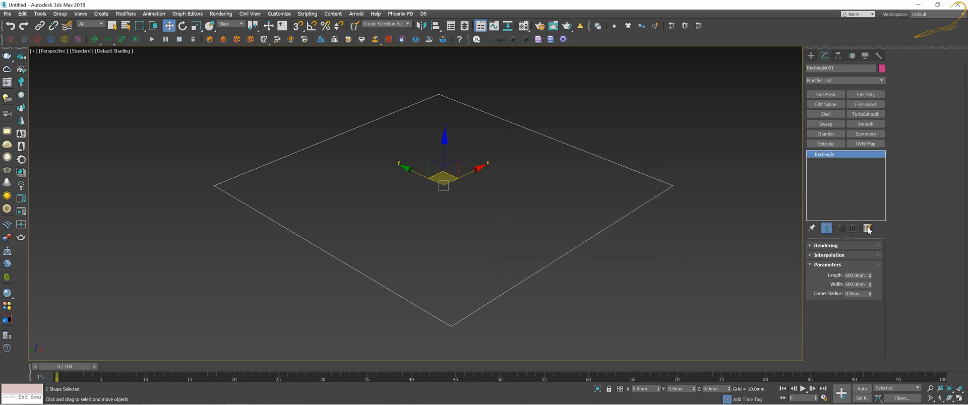
# - Reopen the modifier set configuration, save the 12-button layout as a set under the author's name, and accept it
pyautogui.click(852, 229)
pyautogui.click(883, 238)
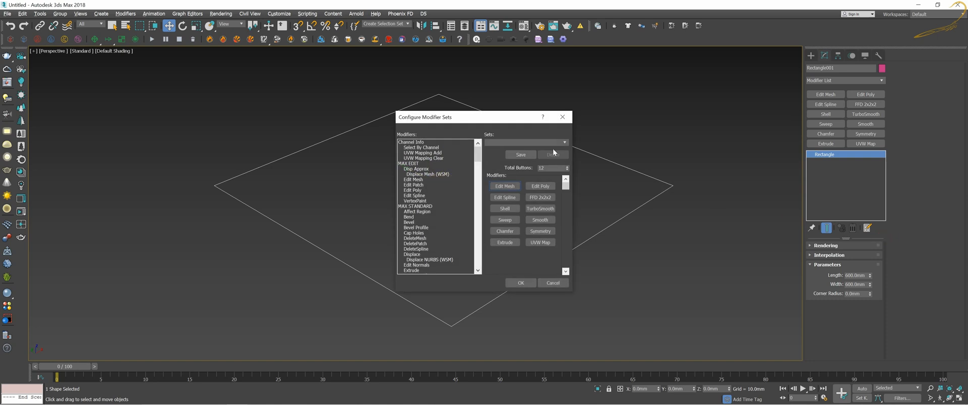
pyautogui.moveTo(514, 120); pyautogui.dragTo(614, 145)
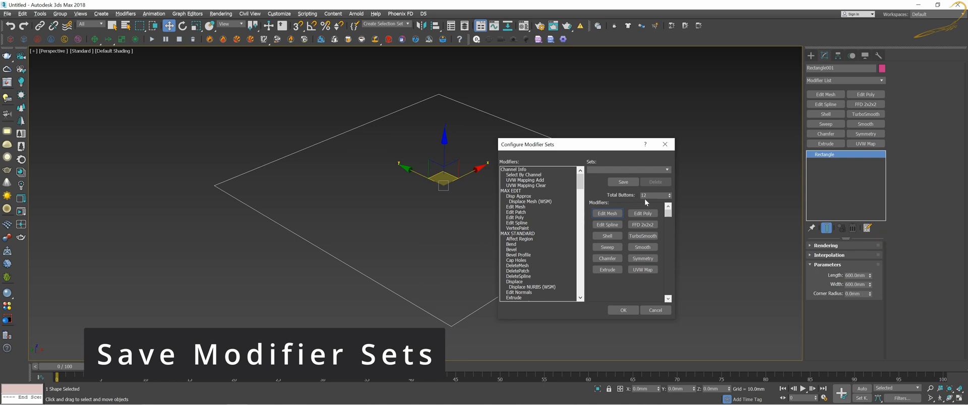
pyautogui.click(619, 214)
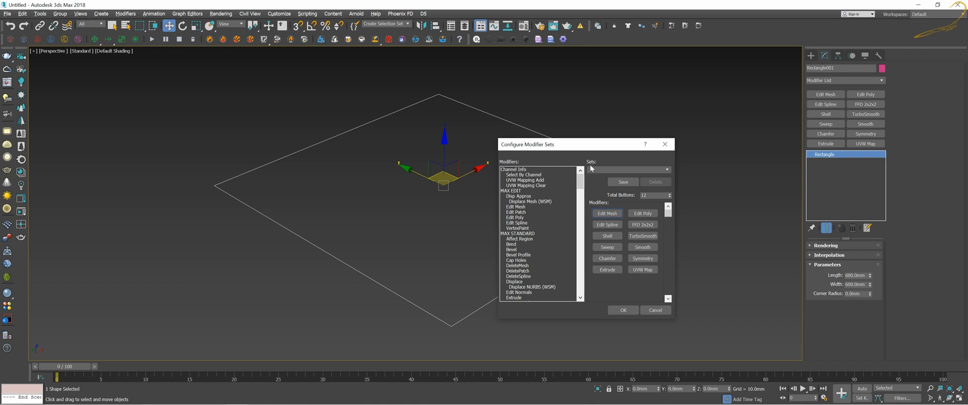
pyautogui.click(669, 170)
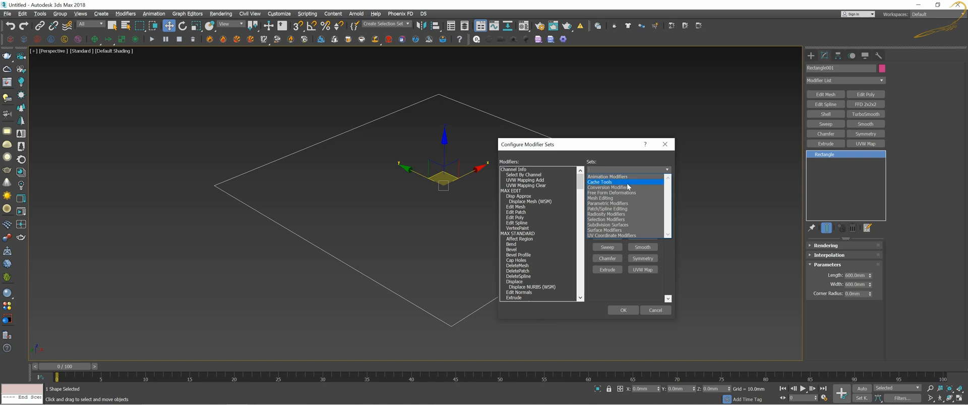
pyautogui.click(658, 162)
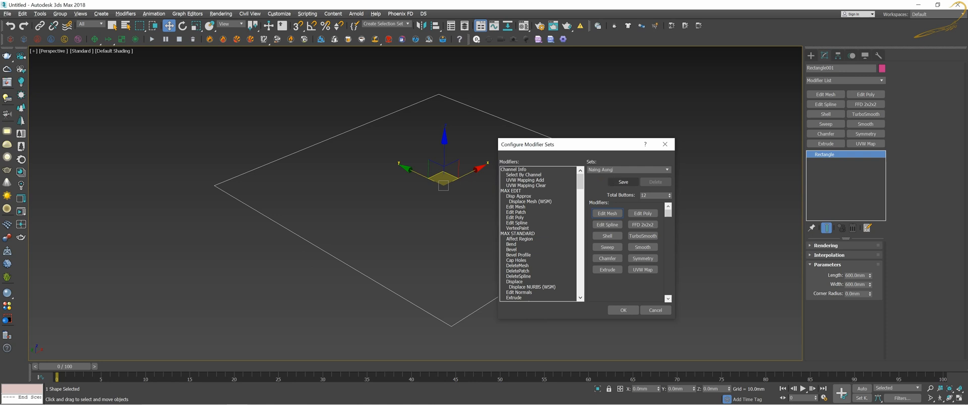
pyautogui.click(623, 183)
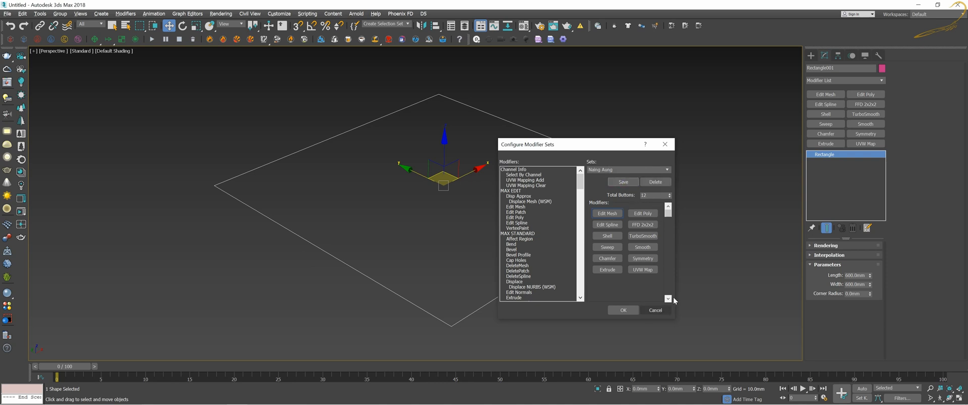
pyautogui.click(625, 310)
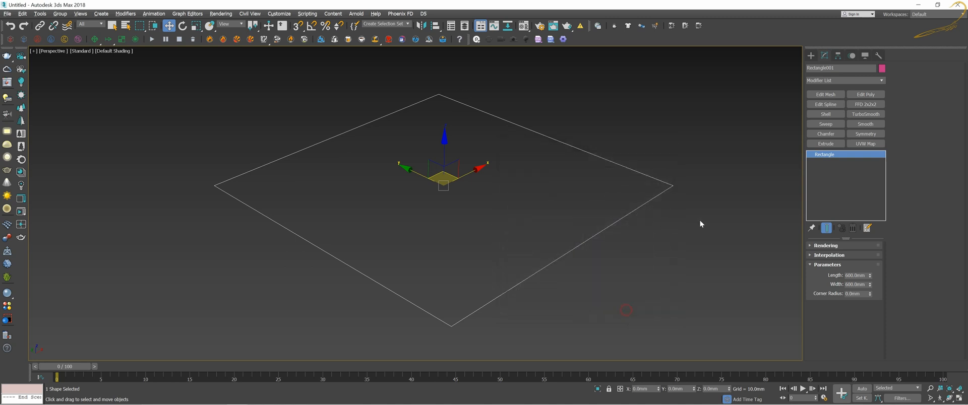
# - Check the modifier sets menu for the saved set, and select that set in the modifier set configuration
pyautogui.click(869, 232)
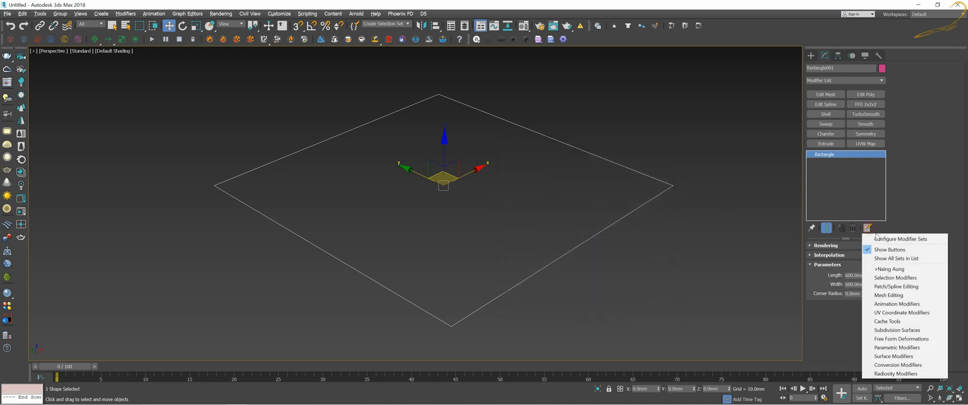
pyautogui.click(916, 196)
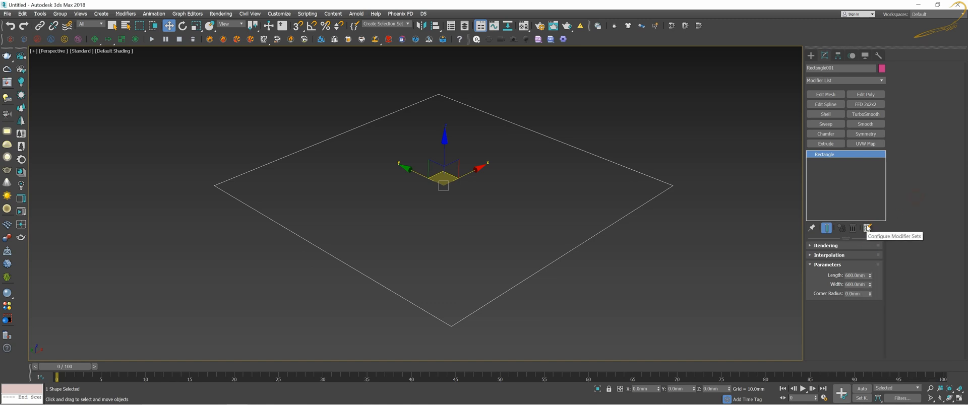
pyautogui.click(868, 228)
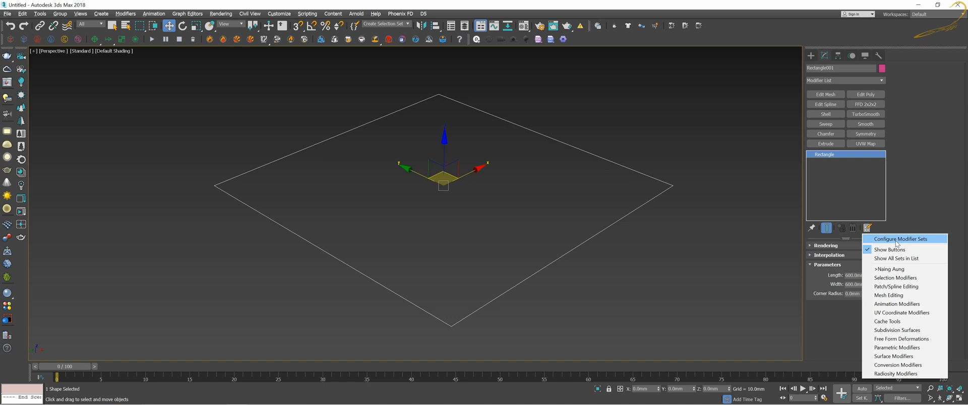
pyautogui.click(896, 241)
pyautogui.moveTo(510, 118); pyautogui.dragTo(590, 111)
pyautogui.click(644, 134)
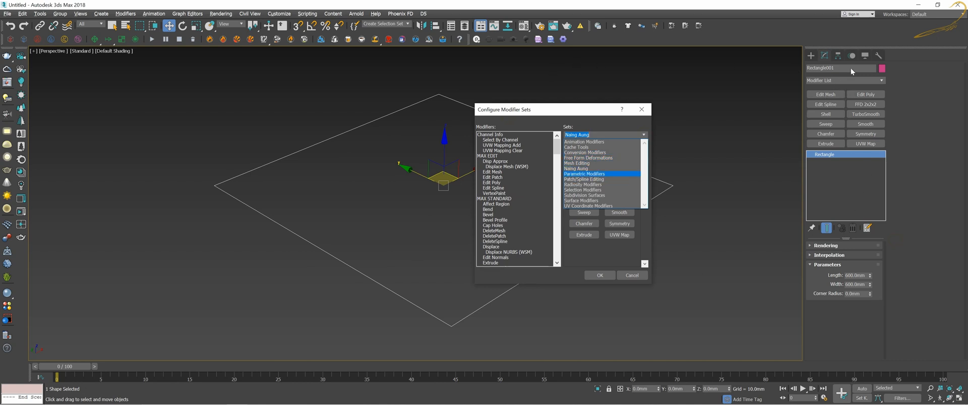
pyautogui.click(620, 133)
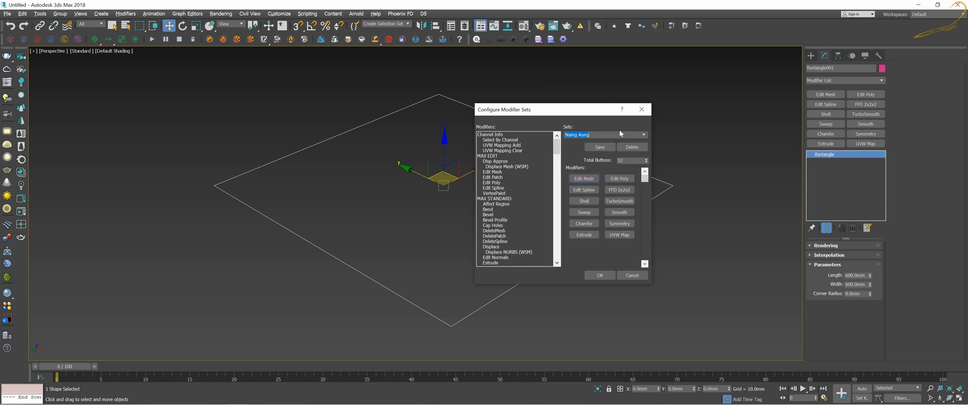
pyautogui.click(643, 134)
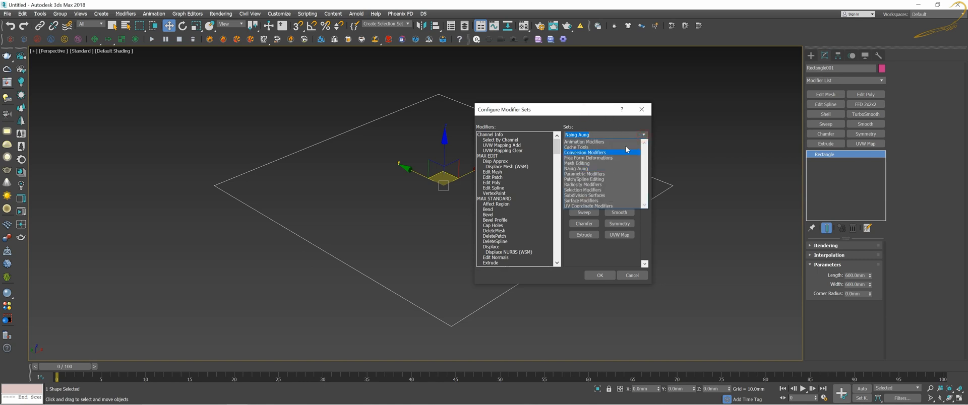
pyautogui.click(581, 169)
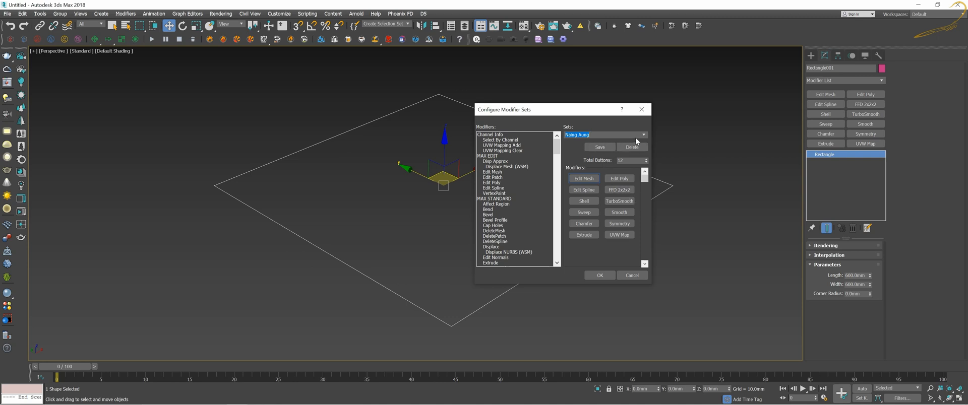
# - Review the available sets in the modifier set configuration, keep the author's custom set selected, and accept the configuration
pyautogui.moveTo(590, 109); pyautogui.dragTo(665, 98)
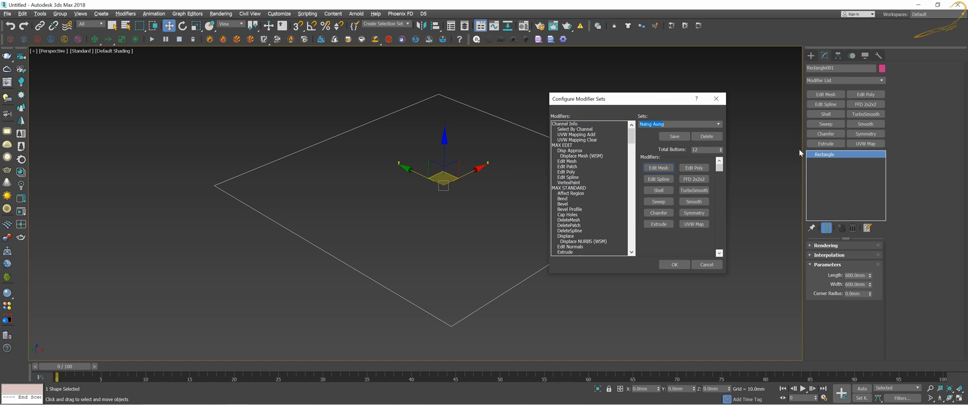
pyautogui.click(719, 125)
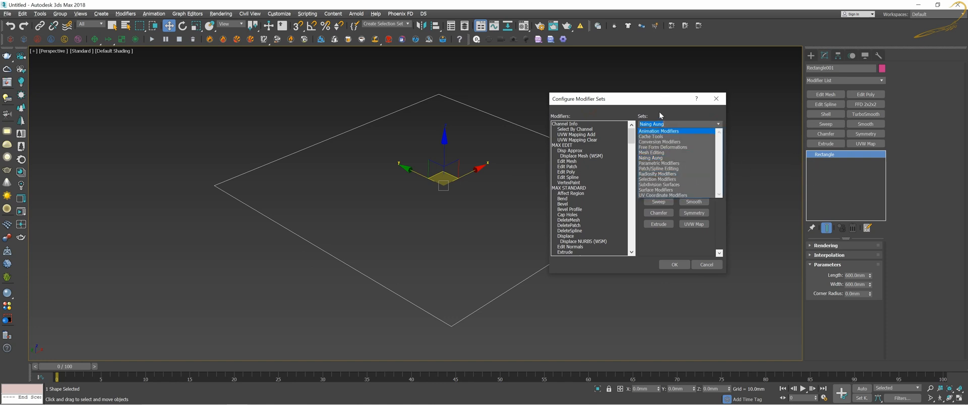
pyautogui.click(716, 130)
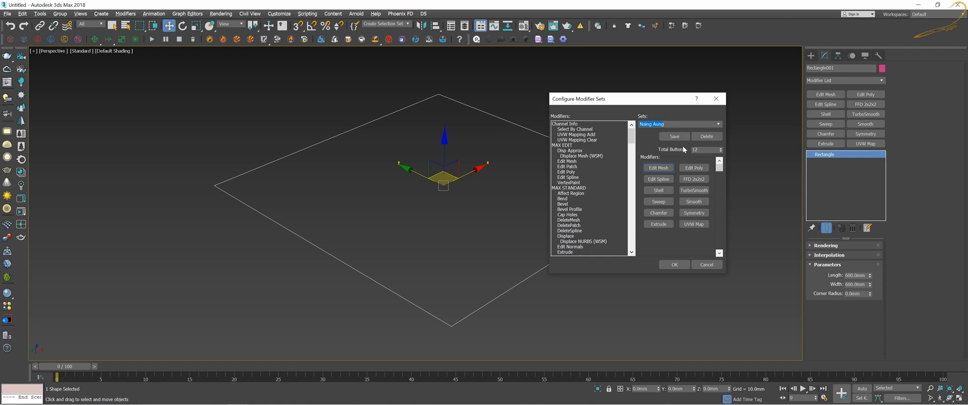
pyautogui.click(718, 124)
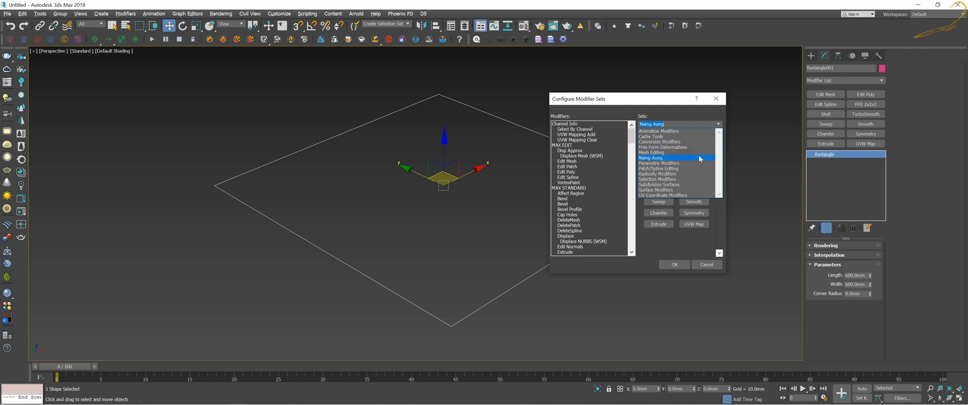
pyautogui.click(718, 125)
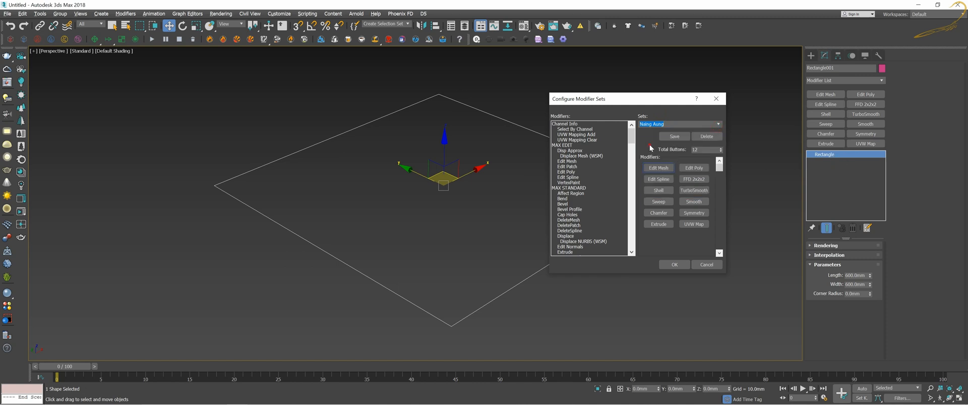
pyautogui.click(708, 124)
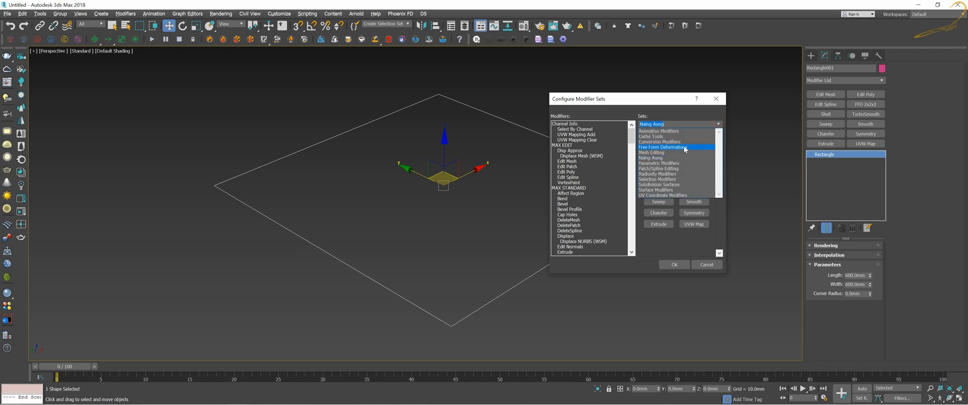
pyautogui.click(680, 116)
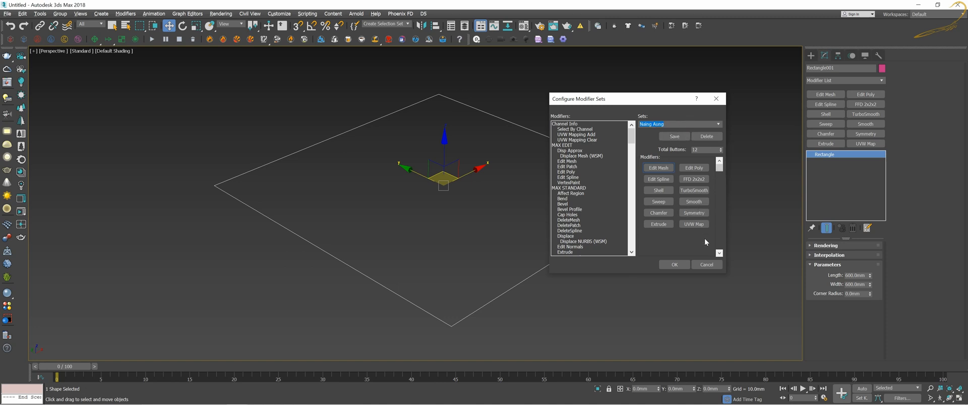
pyautogui.click(676, 265)
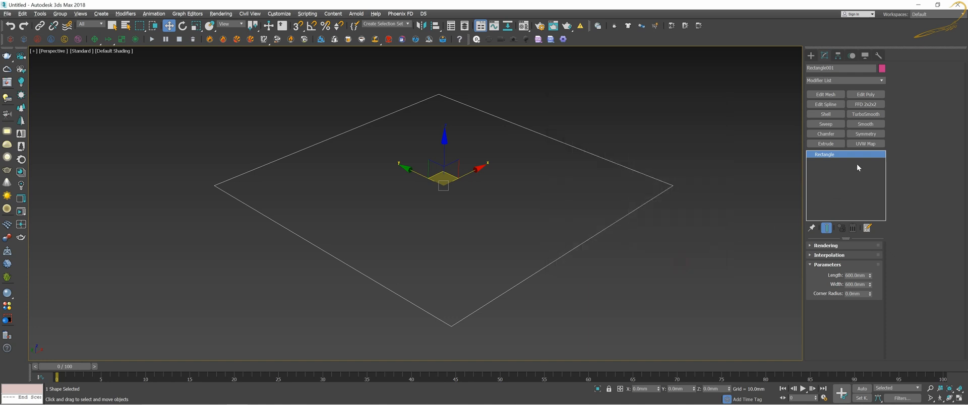
# - Check which modifier set is marked as current among the sets offered for the modifier stack
pyautogui.click(867, 229)
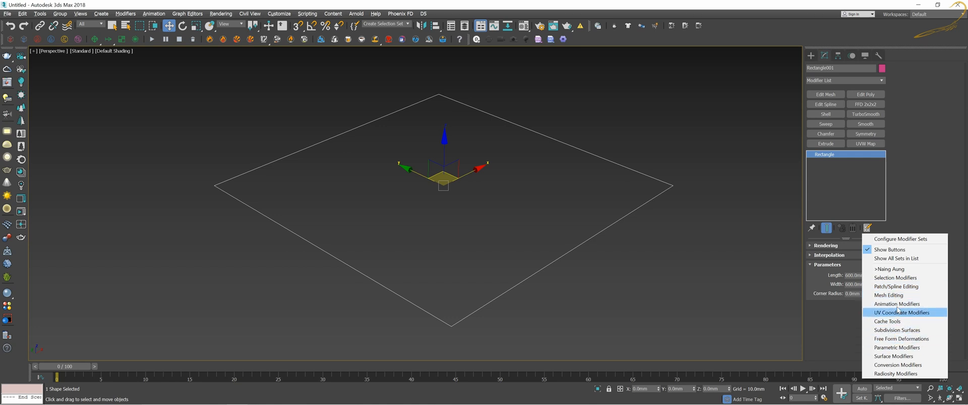
pyautogui.click(907, 175)
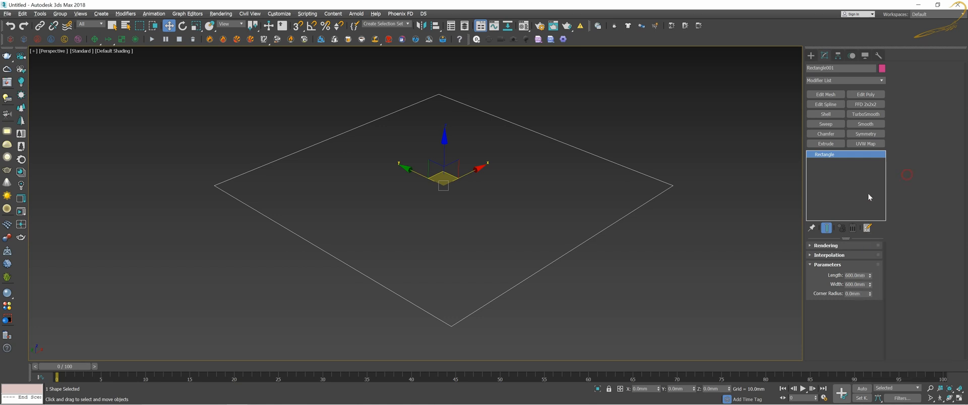